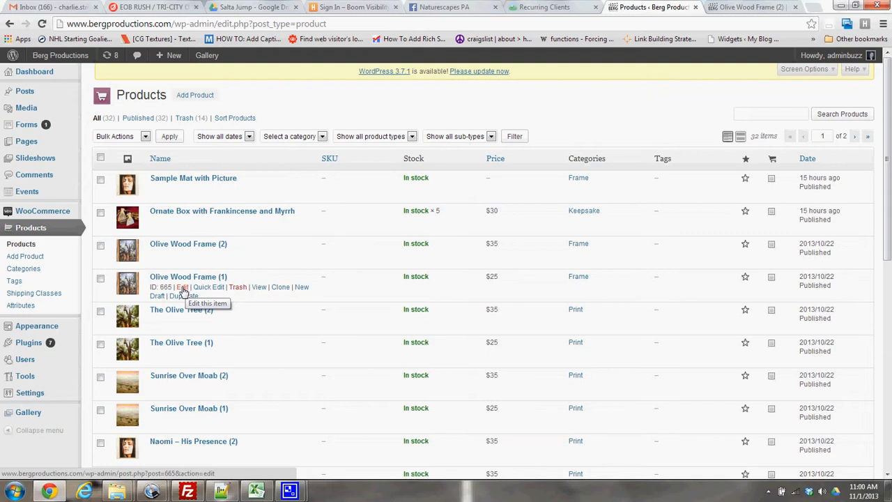
Open the Olive Wood Frame (1) product for editing and add a custom product attribute named Size.
click(182, 287)
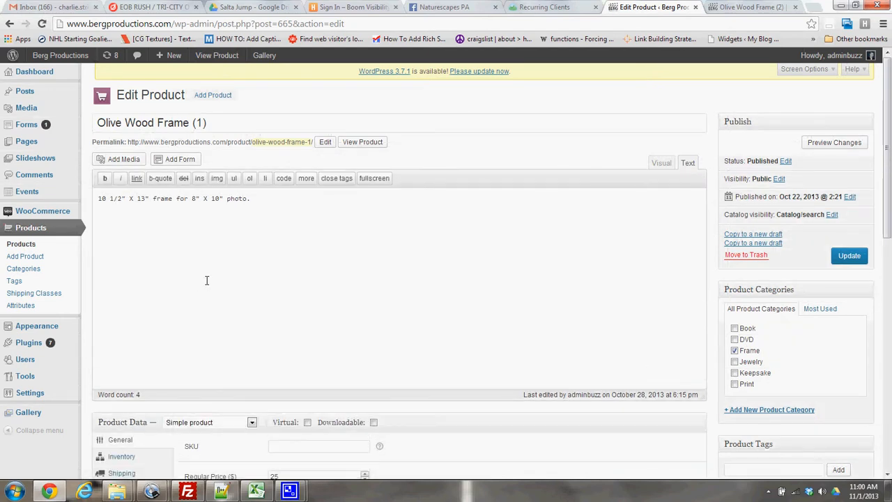
scroll(202, 293, down, 3)
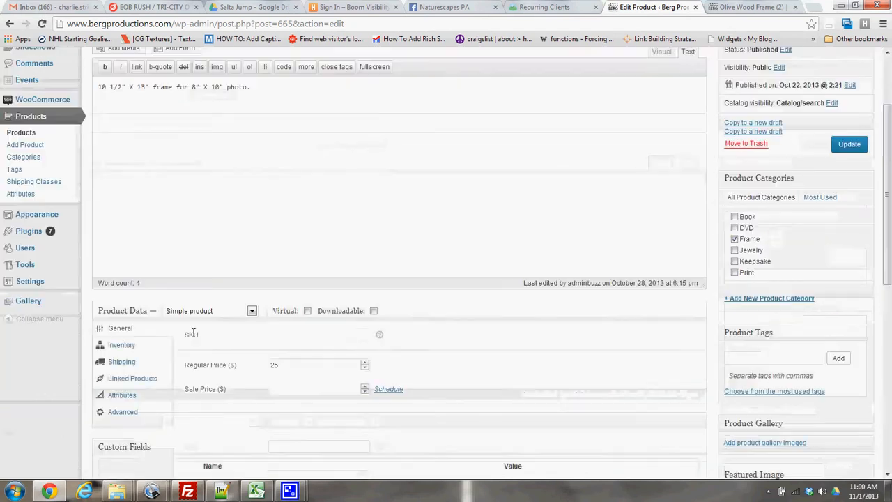
click(130, 397)
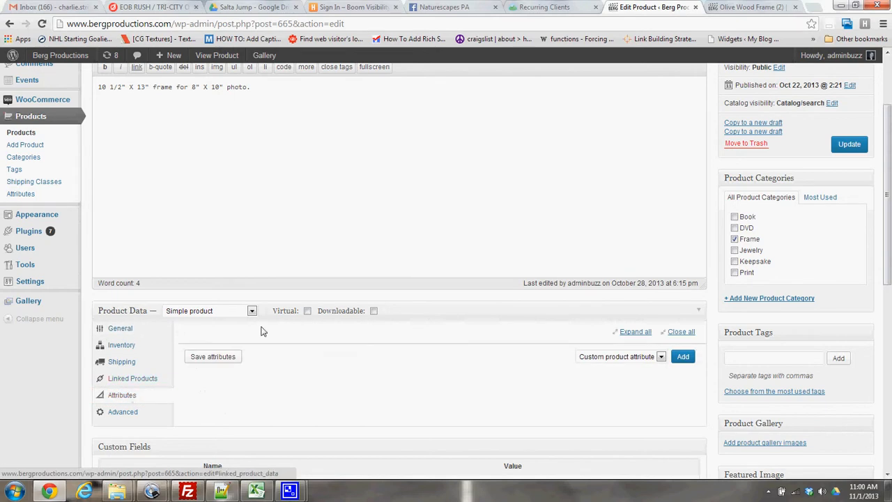
click(676, 361)
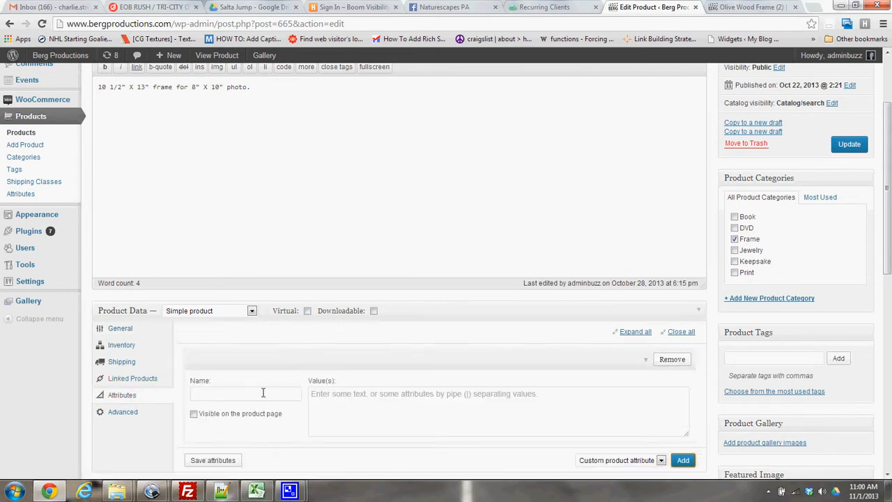
click(263, 393)
text(Size)
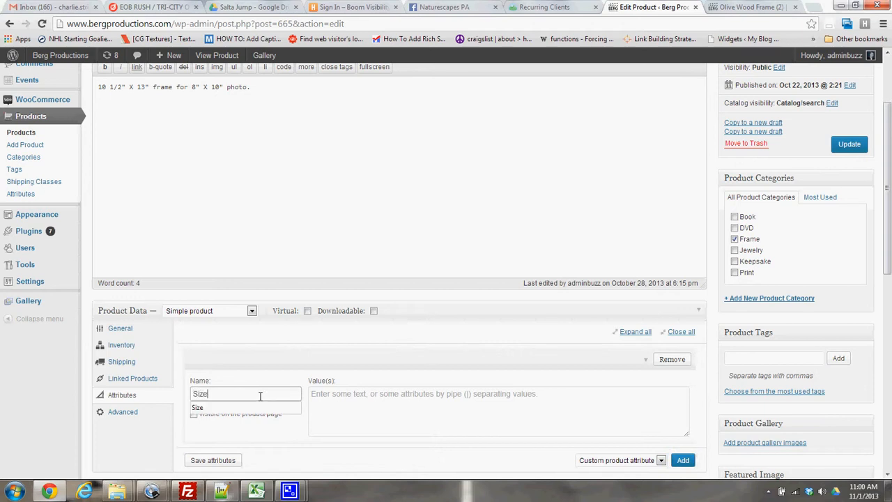
key(Tab)
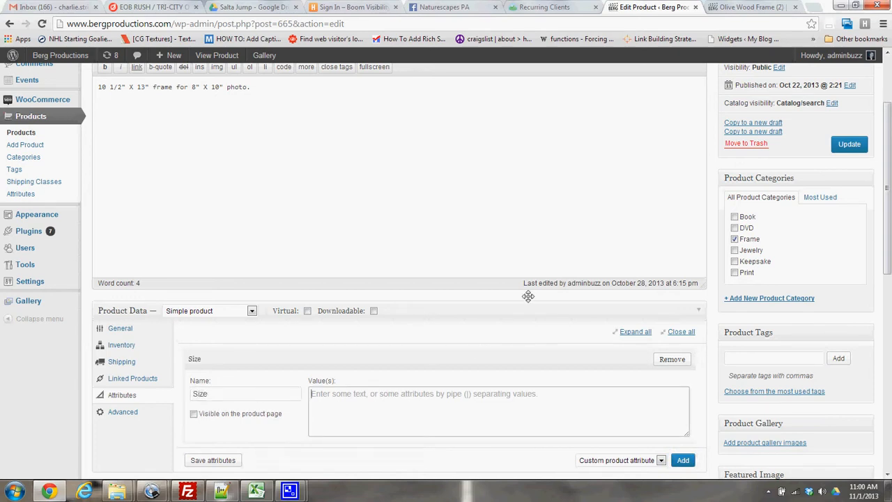
Copy 13" X 16" from the Olive Wood Frame (2) store page into the Size attribute's values, followed by a pipe separator.
click(749, 7)
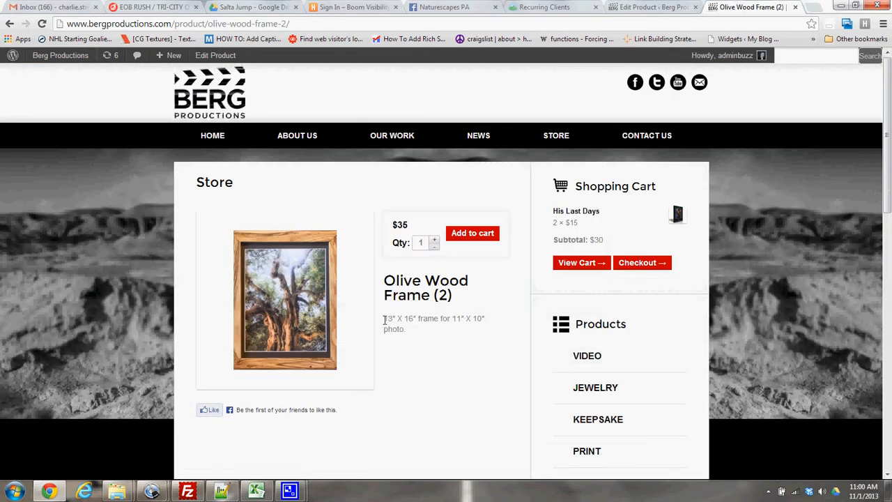
drag(384, 316, 419, 321)
key(ctrl+c)
click(617, 7)
click(392, 412)
key(ctrl+v)
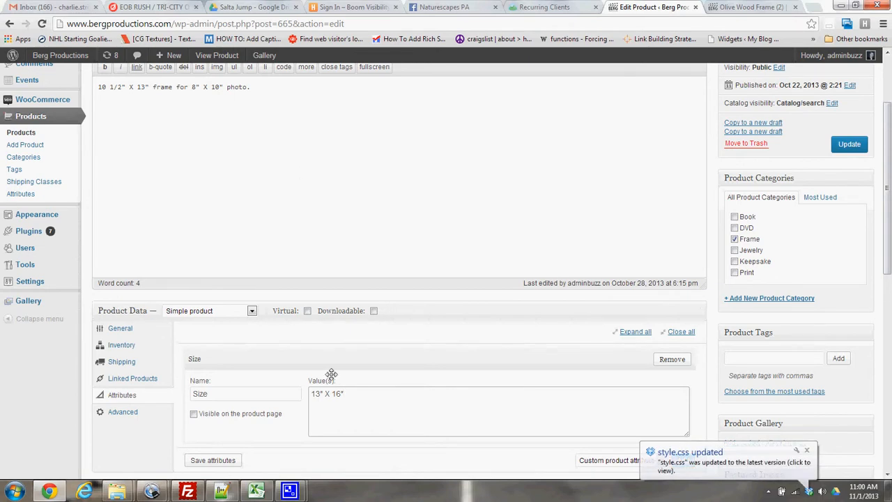
drag(346, 393, 230, 391)
key(ctrl+c)
key(BackSpace)
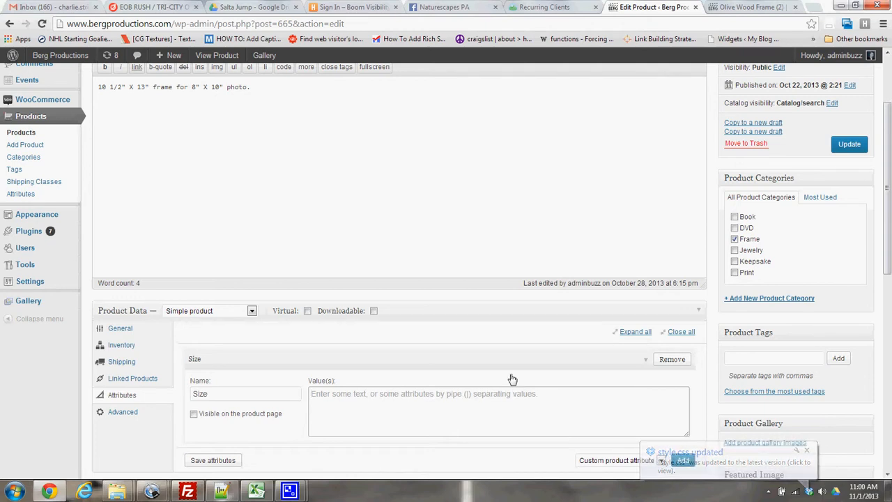
key(ctrl+v)
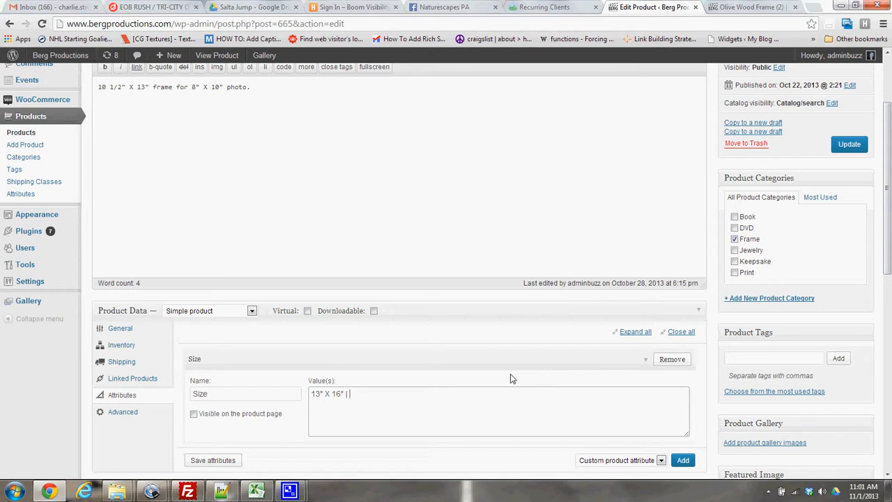
Load the Olive Wood Frame (1) store page by changing the open product address to end in olive-wood-frame-1/.
click(777, 7)
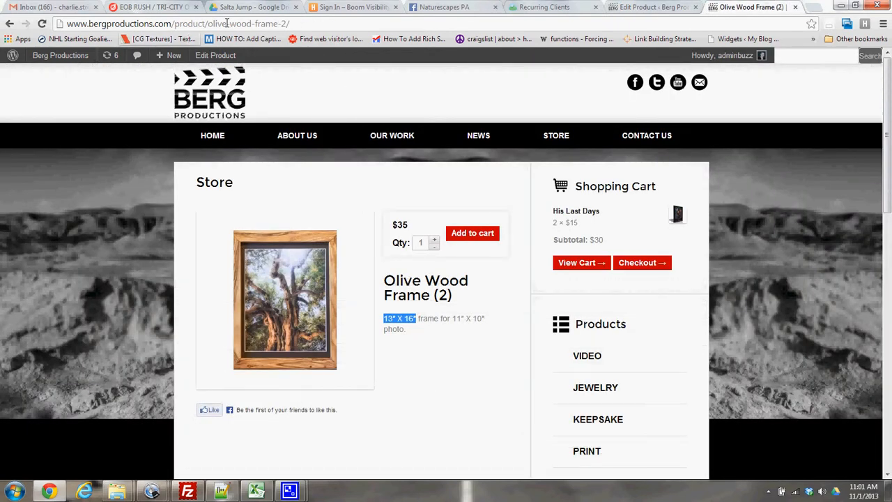
click(284, 26)
click(285, 26)
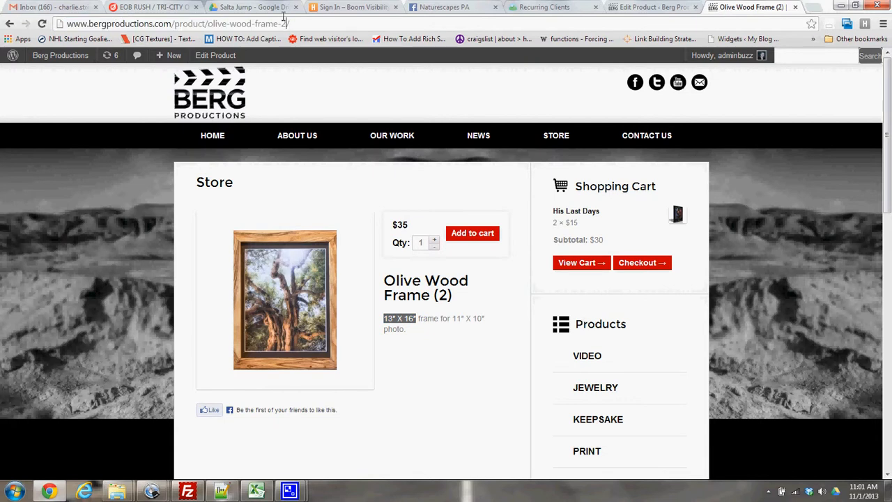
key(BackSpace)
key(BackSpace)
text(1/)
key(Return)
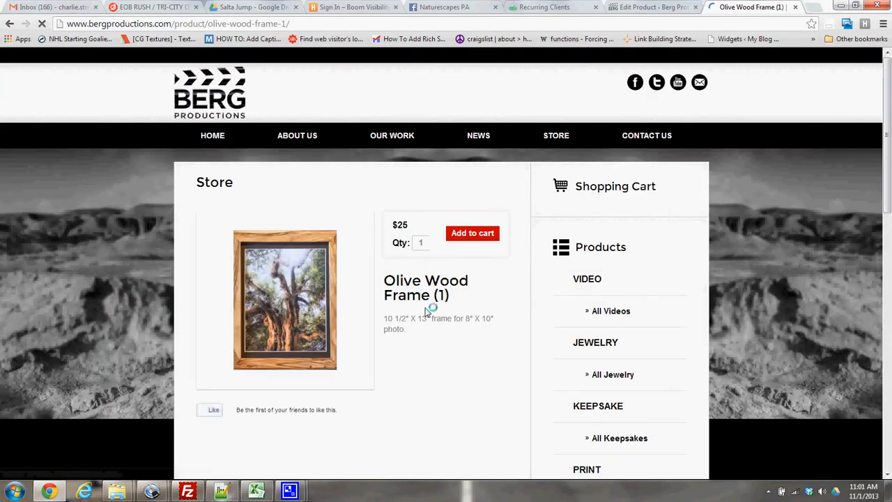
Copy 10 1/2" X 13" from the store page's description and add it as the second value of the Size attribute.
drag(384, 319, 432, 318)
key(ctrl+c)
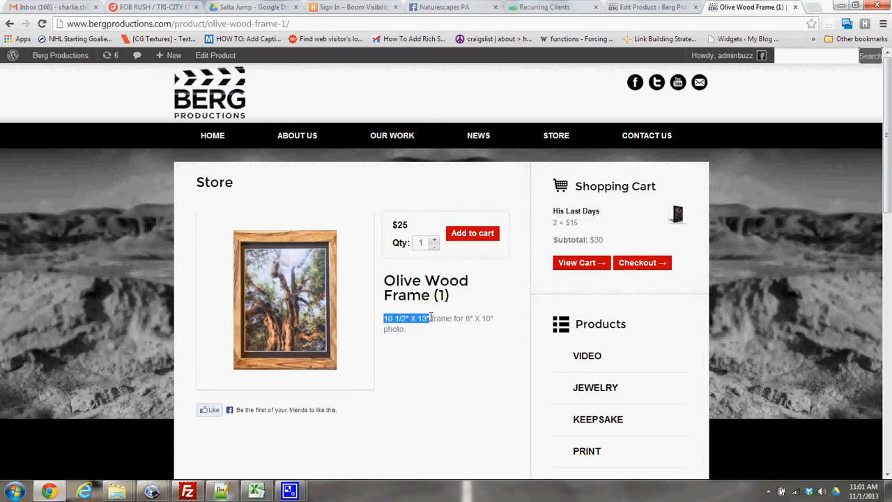
click(651, 7)
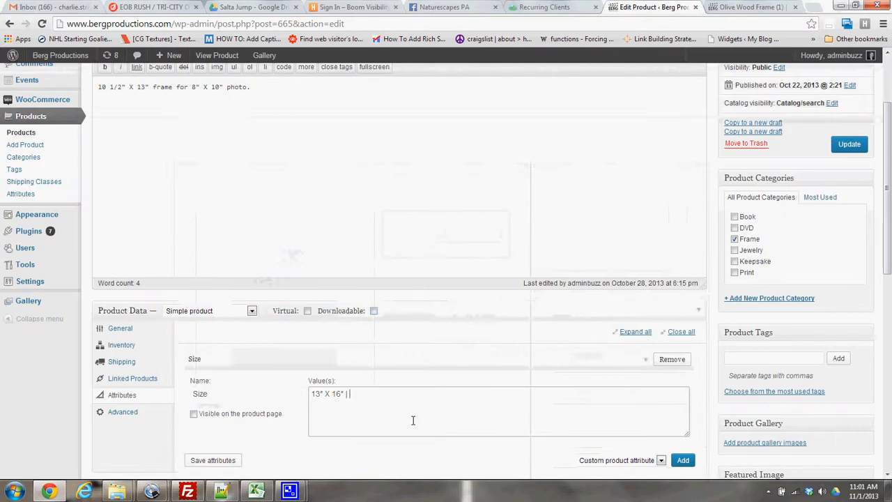
key(ctrl+v)
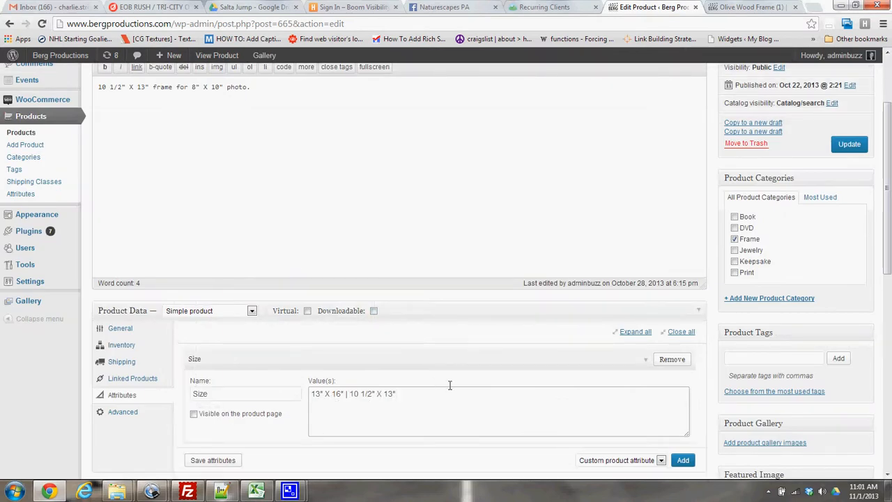
Make the Size attribute visible on the product page, then save the attributes and update the product.
click(247, 414)
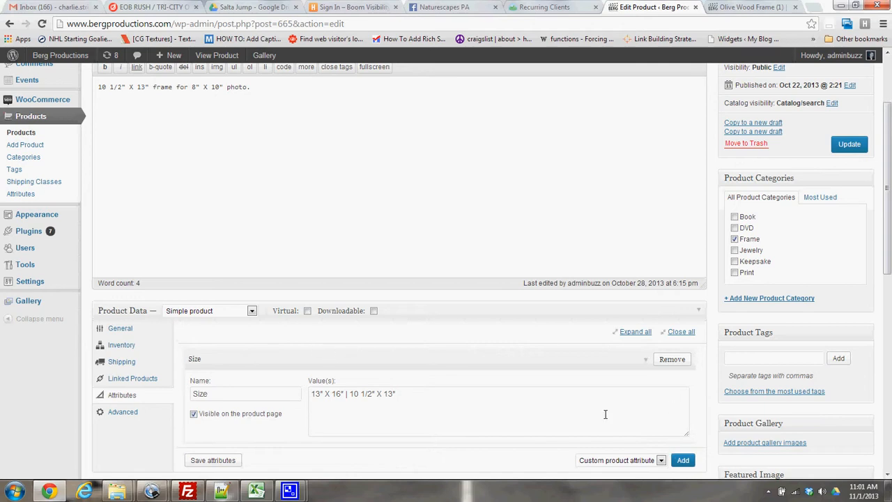
click(222, 464)
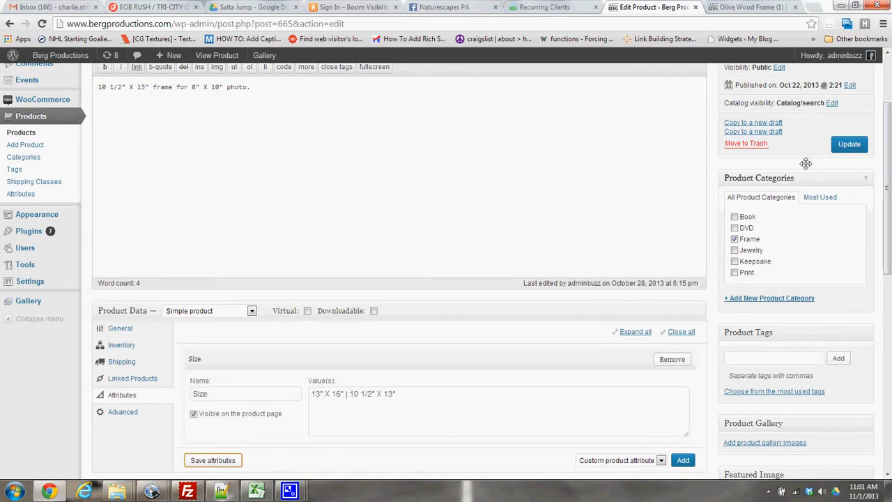
click(849, 148)
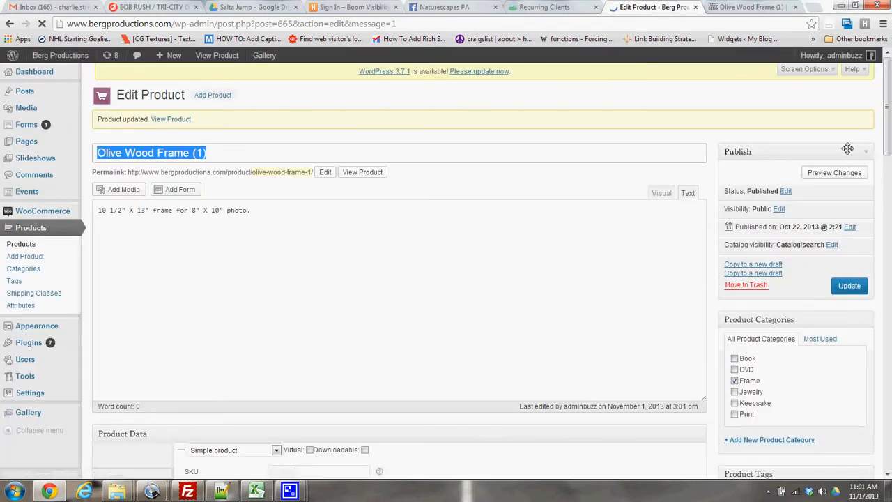
Change the product type from simple to Variable product in the product data.
scroll(442, 272, down, 4)
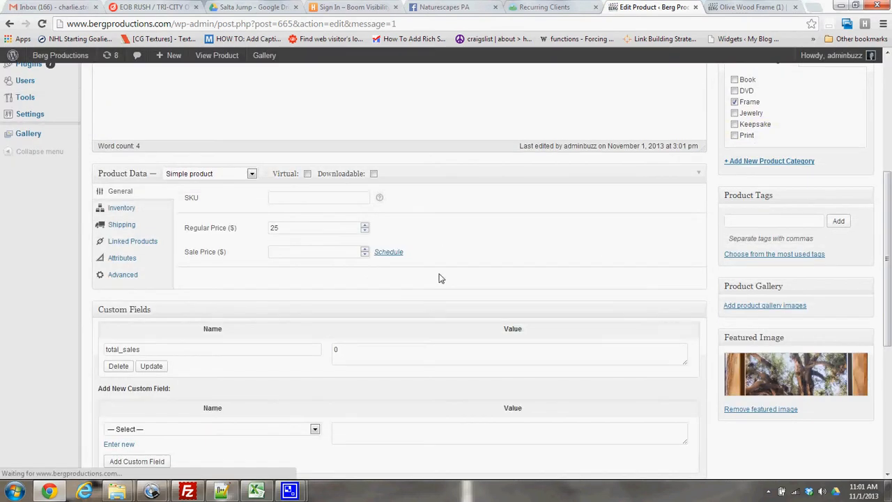
scroll(399, 261, up, 1)
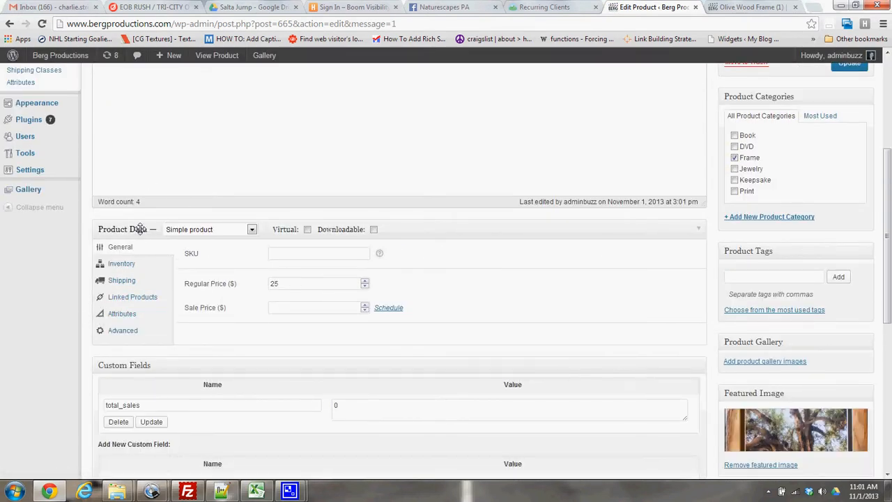
click(184, 232)
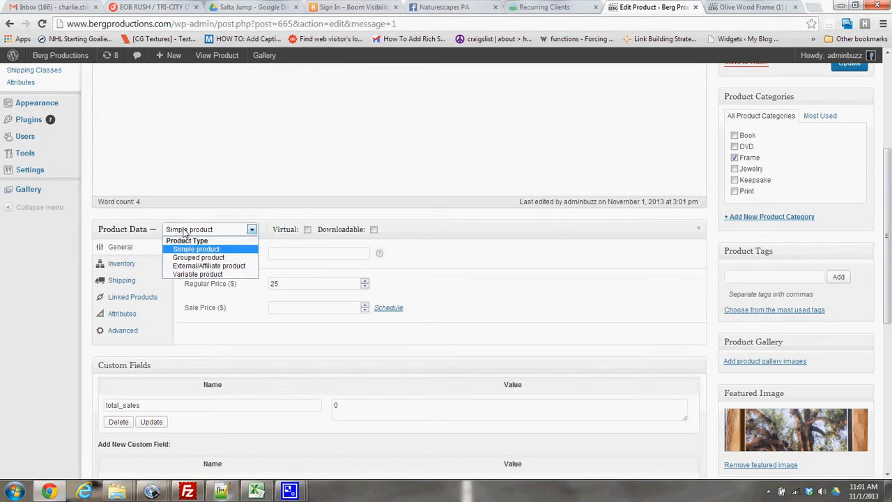
click(200, 274)
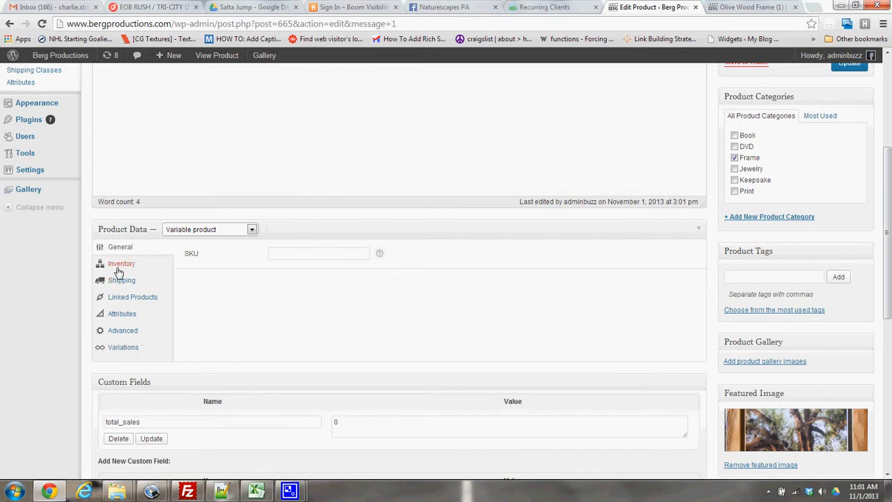
Try to generate the product's variations by linking all variations.
click(122, 349)
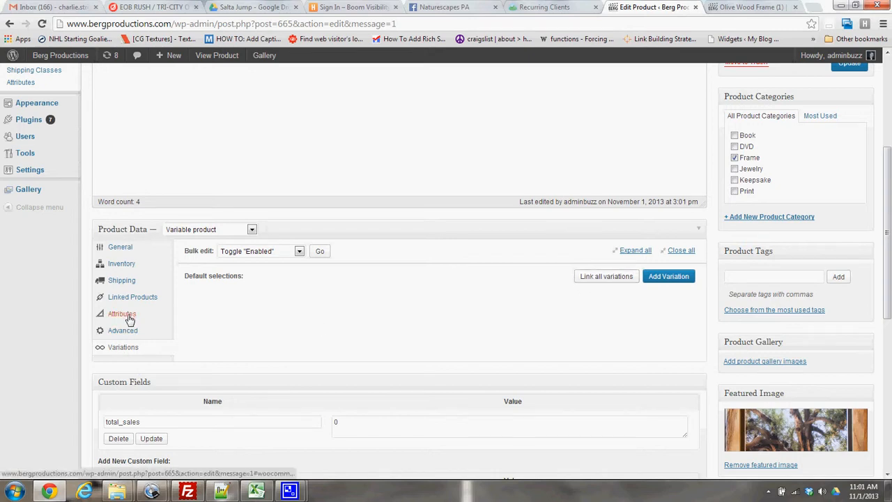
click(603, 278)
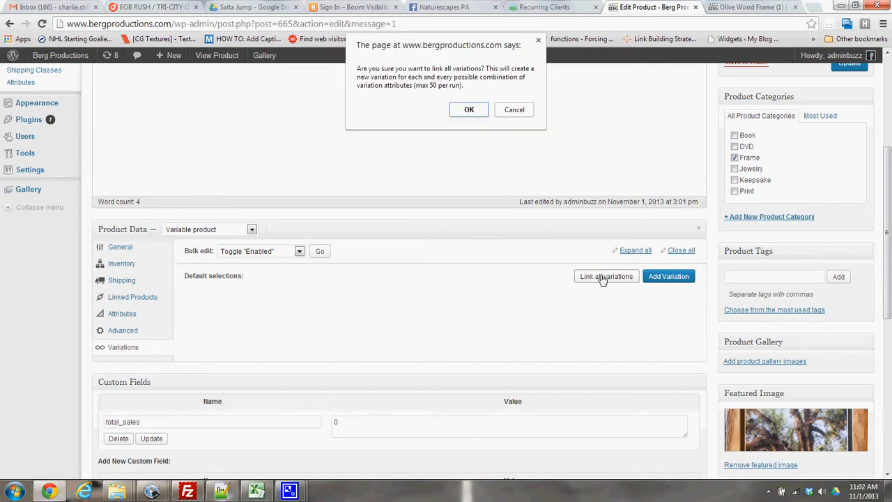
click(468, 111)
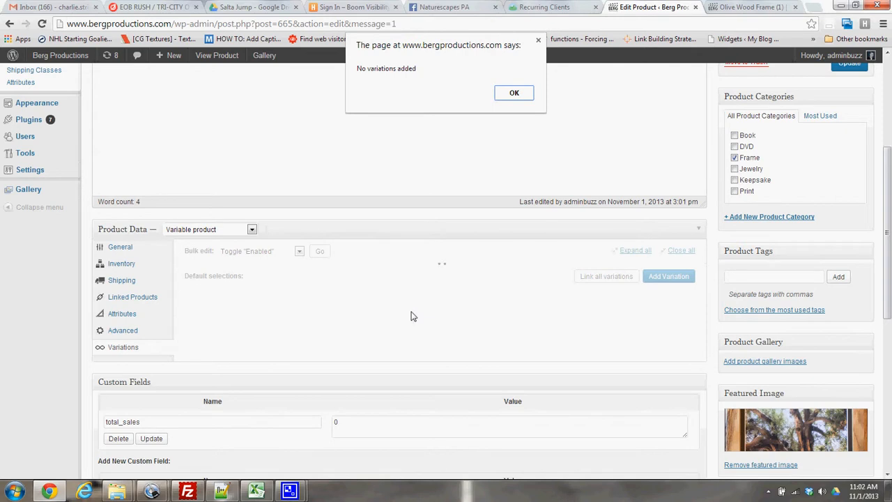
click(514, 94)
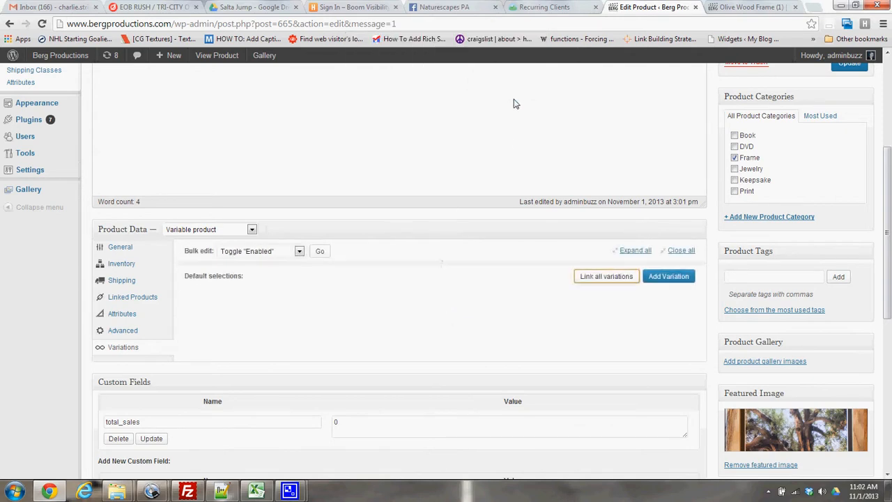
Enable the Size attribute to be used for variations, keeping the type Variable product, and update the product.
click(123, 315)
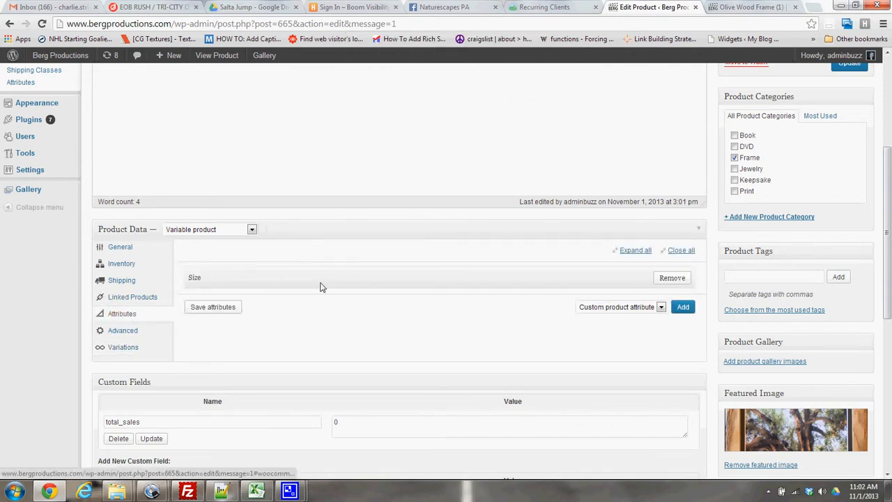
click(648, 279)
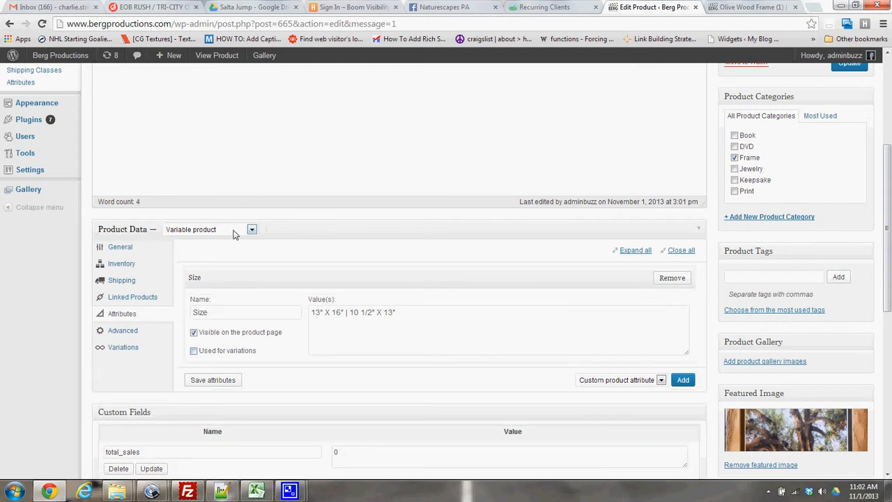
click(205, 231)
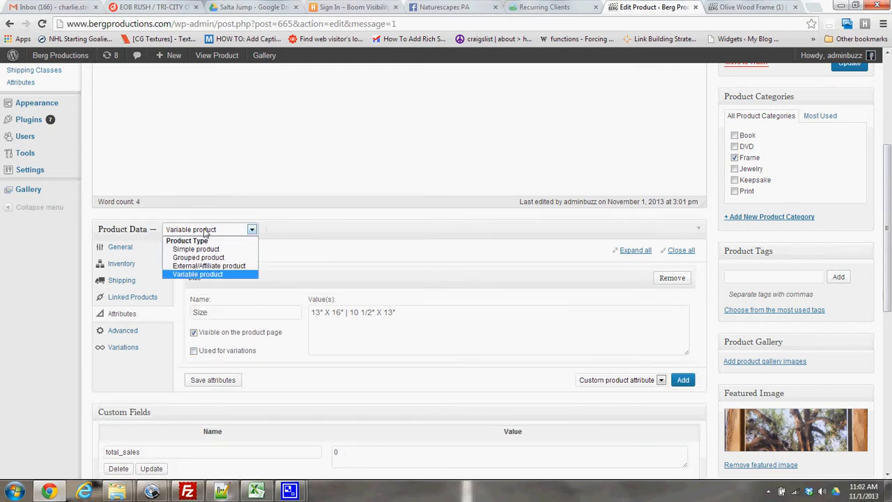
click(206, 274)
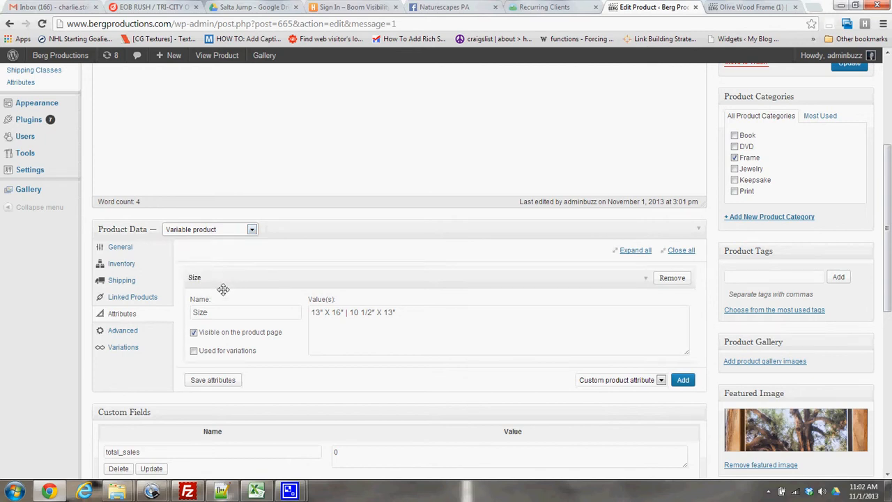
click(195, 352)
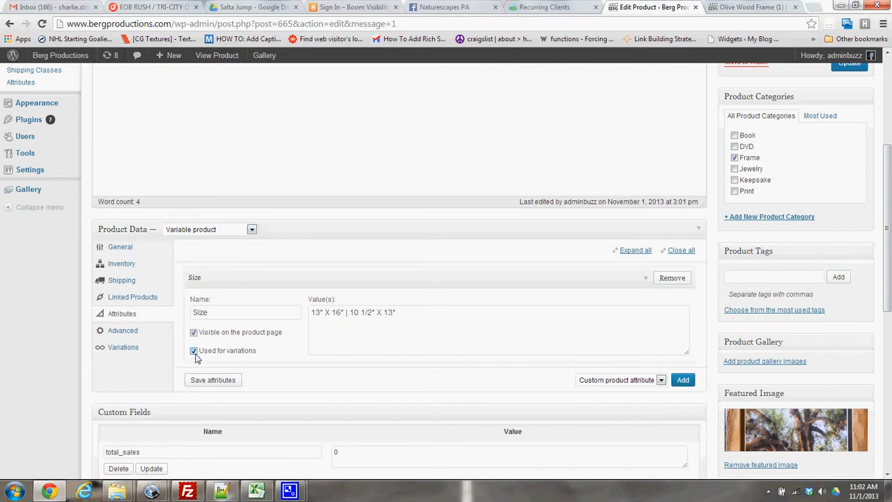
click(848, 64)
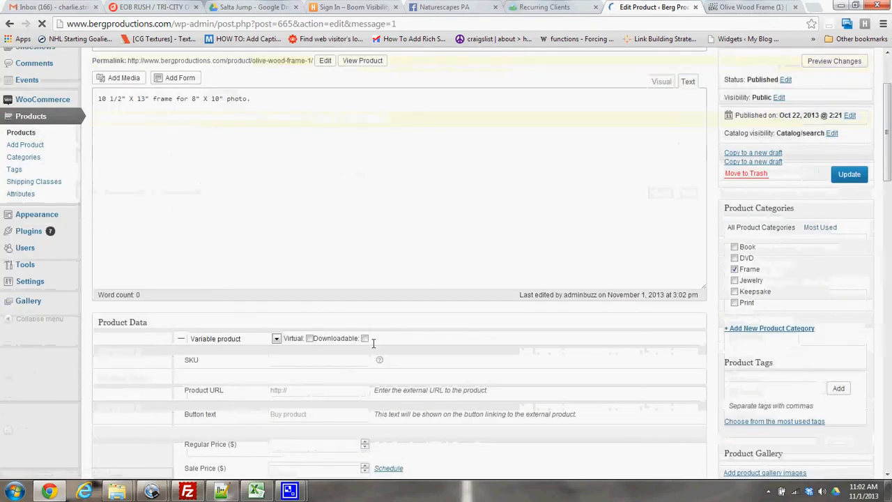
Generate a variation for every size by linking all of the product's variations and accept the confirmations.
click(125, 347)
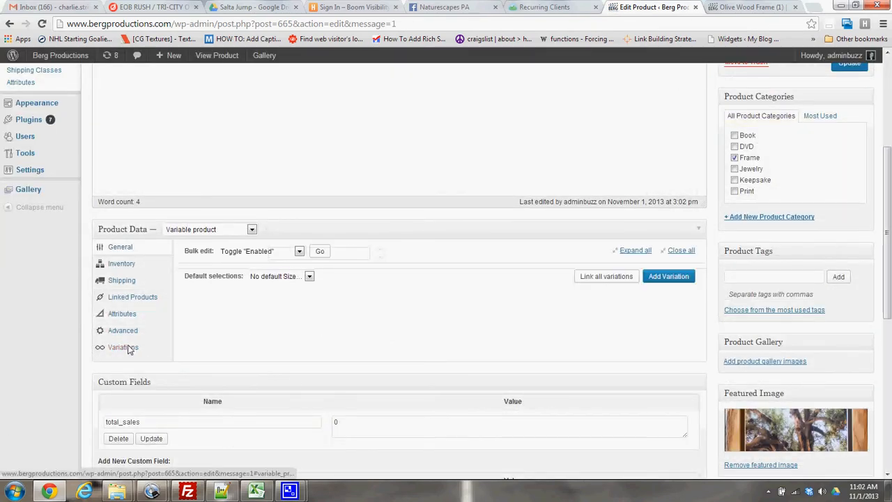
click(613, 280)
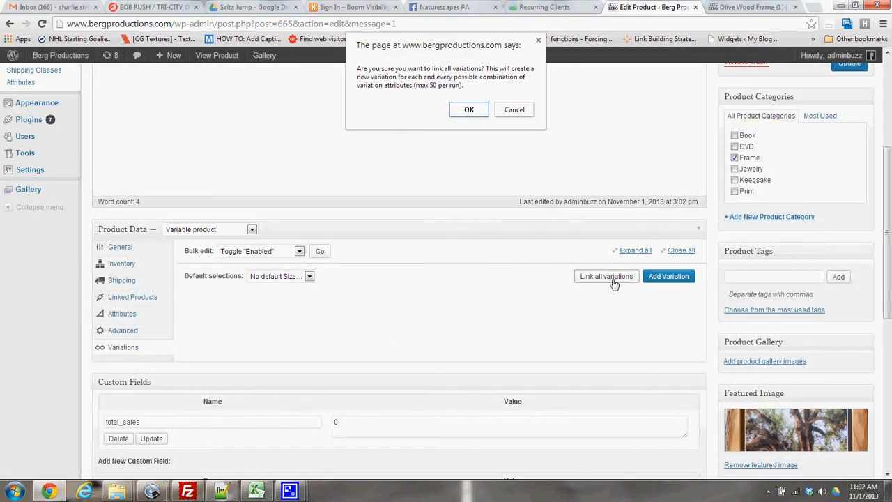
click(466, 109)
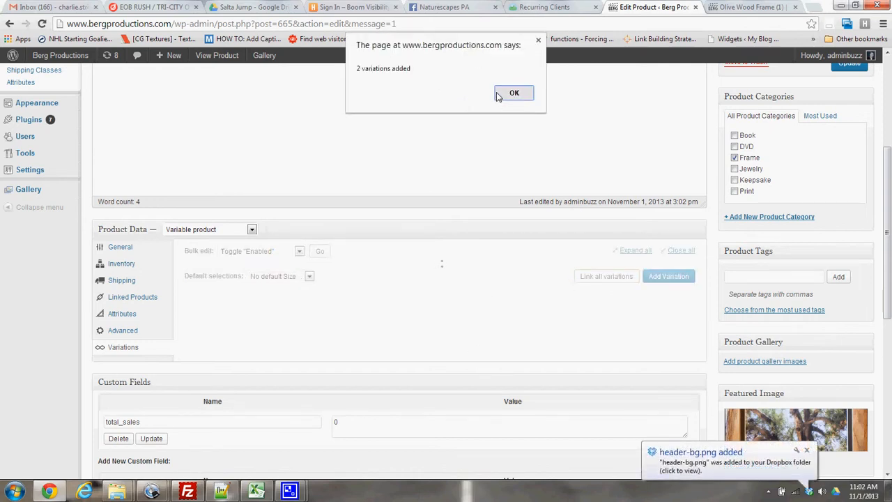
click(497, 96)
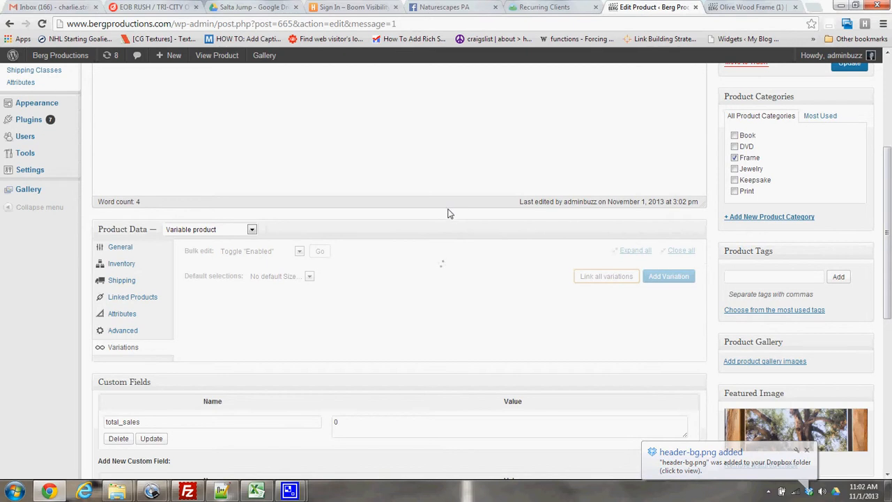
Set the 10 1/2" X 13" variation's stock quantity to 10 and its regular price to $25, checking the price on the store page.
scroll(436, 226, down, 1)
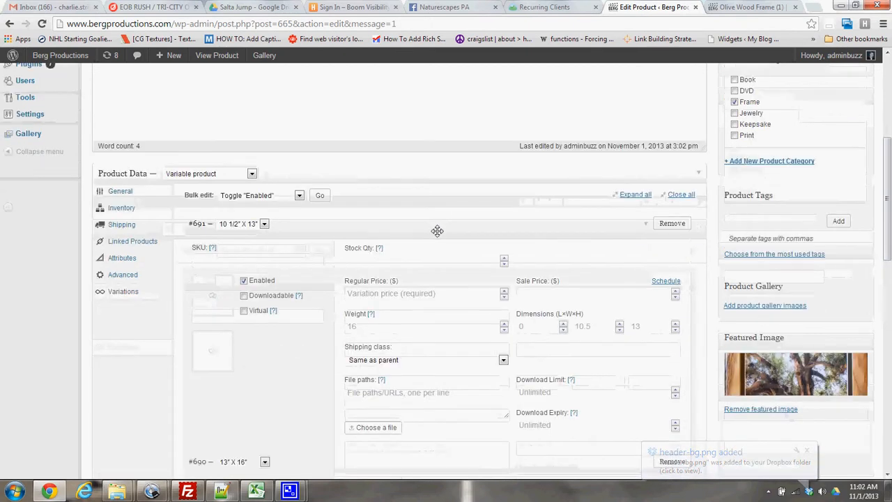
scroll(328, 209, down, 2)
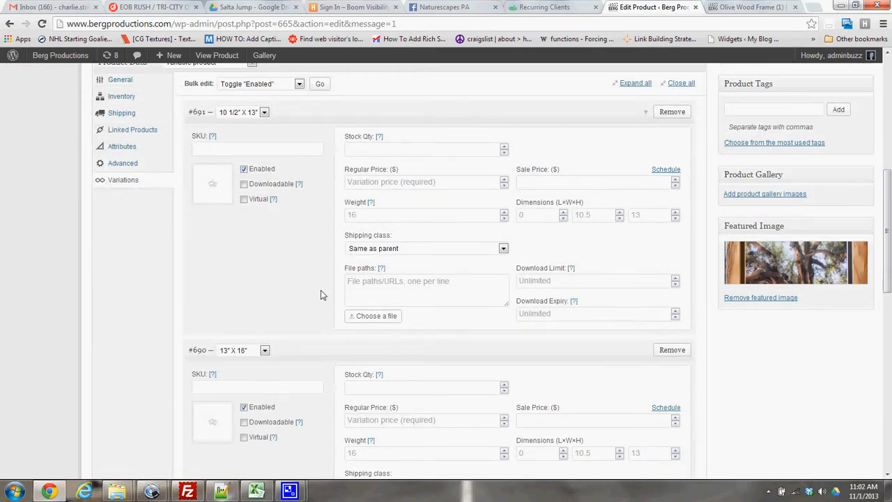
scroll(320, 292, up, 2)
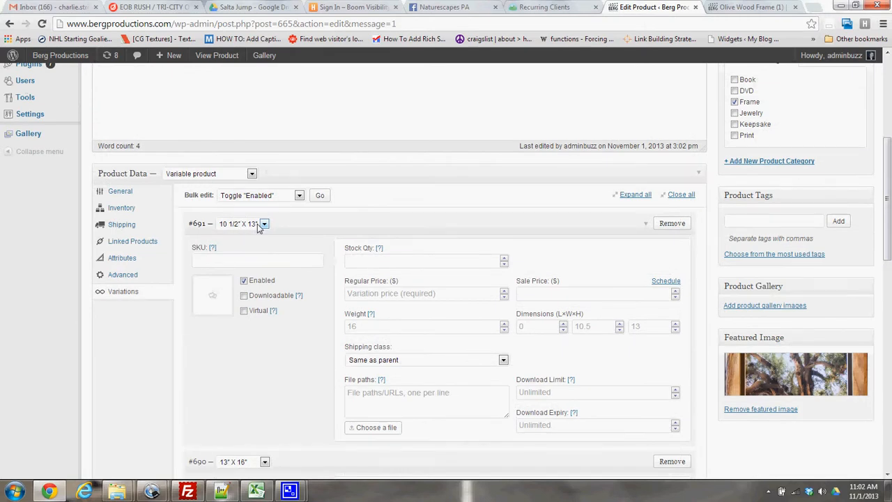
click(360, 261)
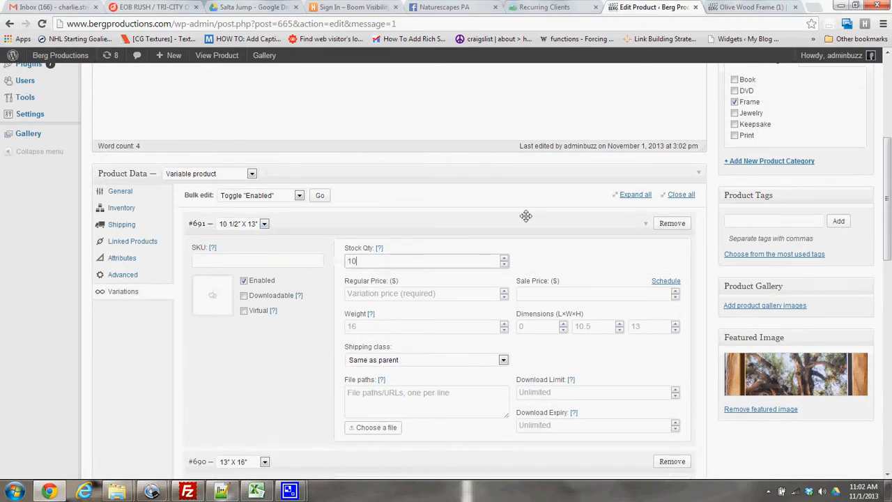
click(401, 291)
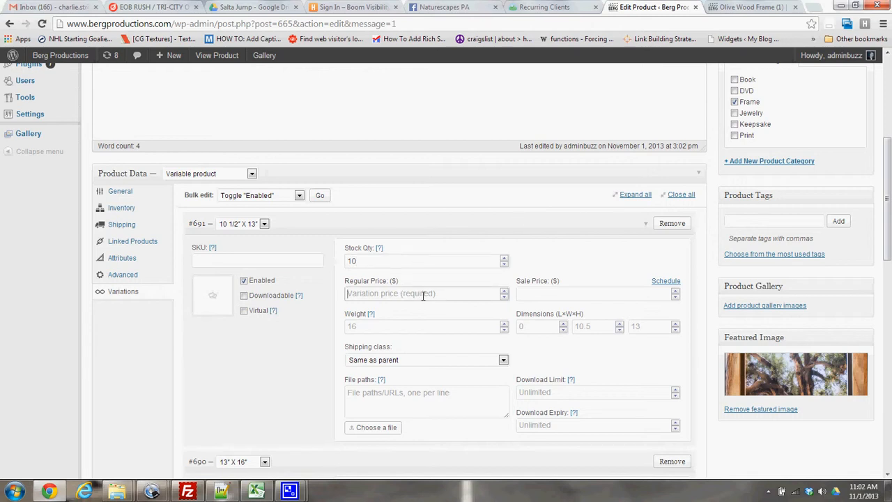
click(766, 6)
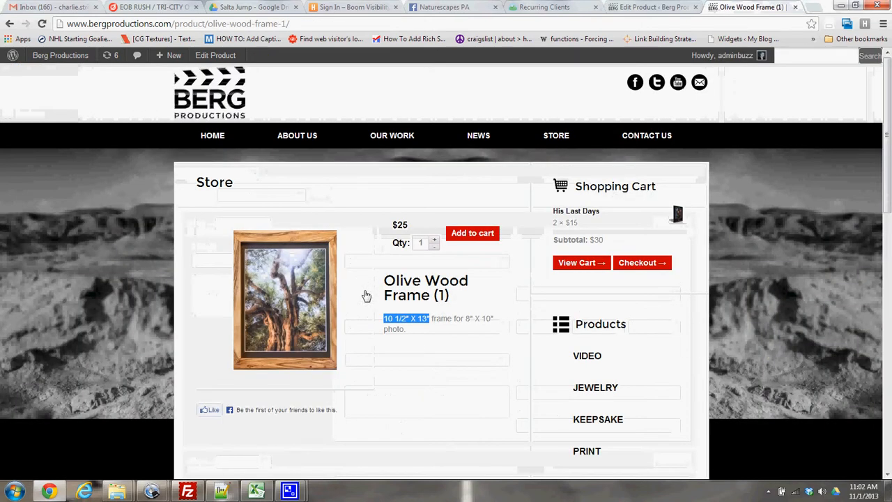
key(ctrl+shift+Tab)
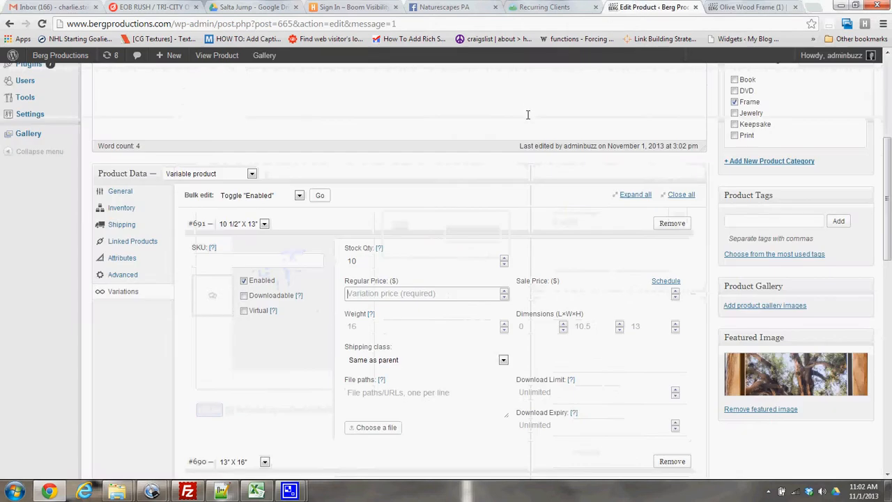
text(25)
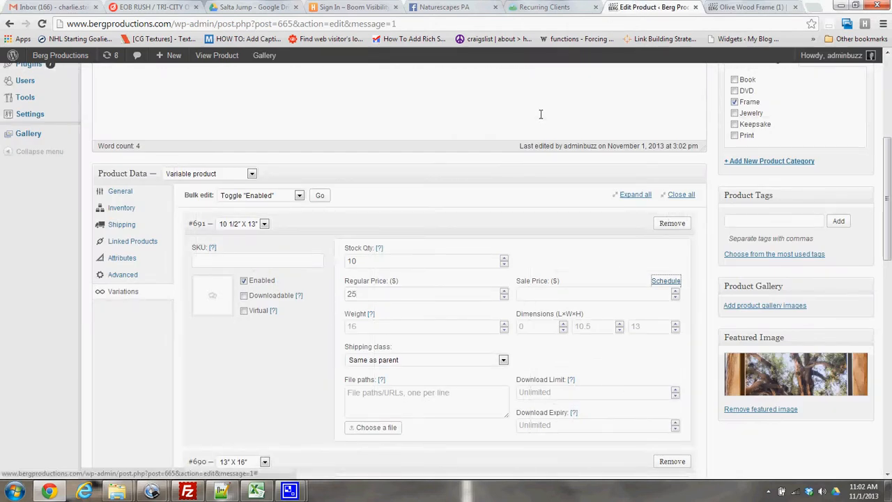
Set the 10 1/2" X 13" variation's weight to .1 and its dimensions to 1 × 10.5 × 13.
click(421, 328)
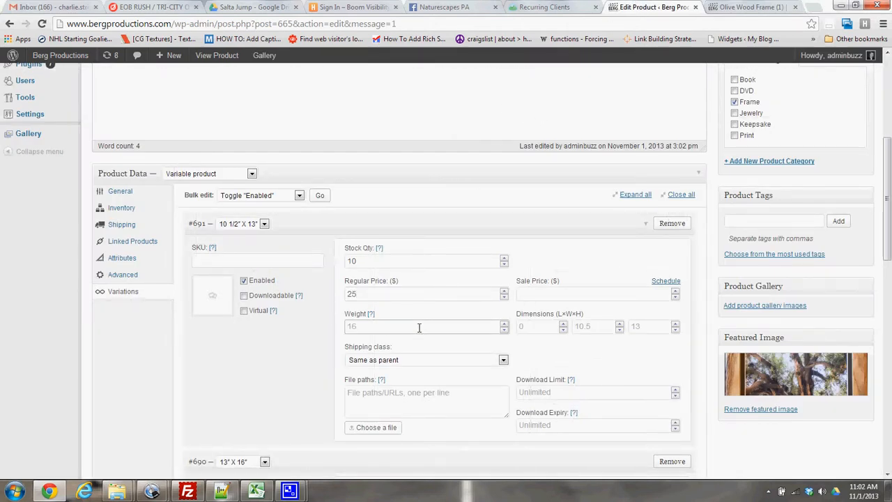
text(.1)
key(Tab)
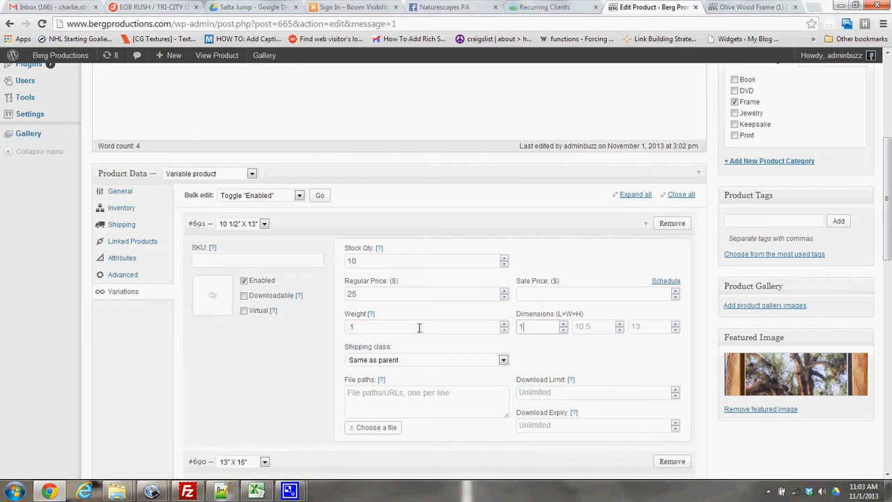
key(Tab)
text(10.5)
key(Tab)
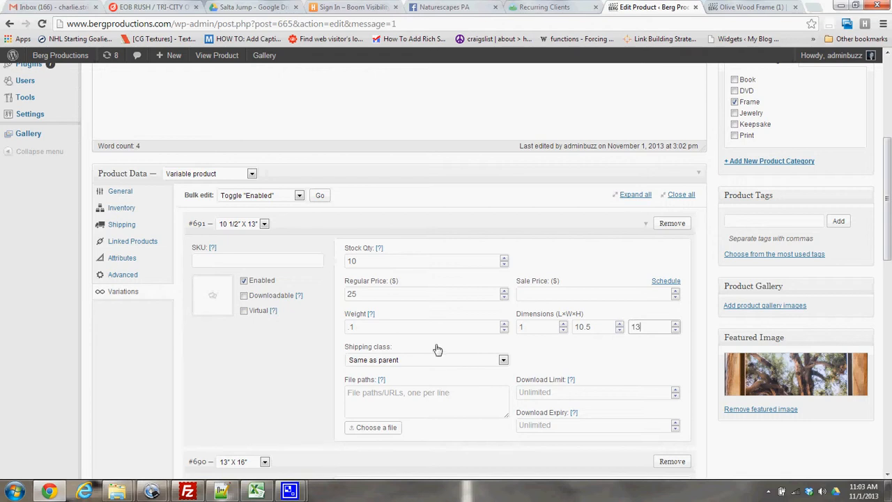
text(13)
click(583, 358)
Set the 13" X 16" variation's regular price to $35 and its weight to .1.
scroll(392, 346, down, 2)
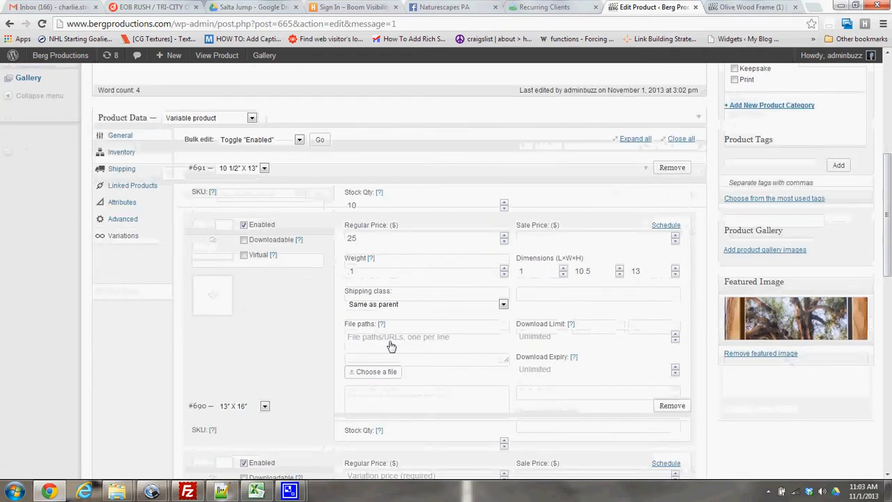
scroll(411, 347, down, 3)
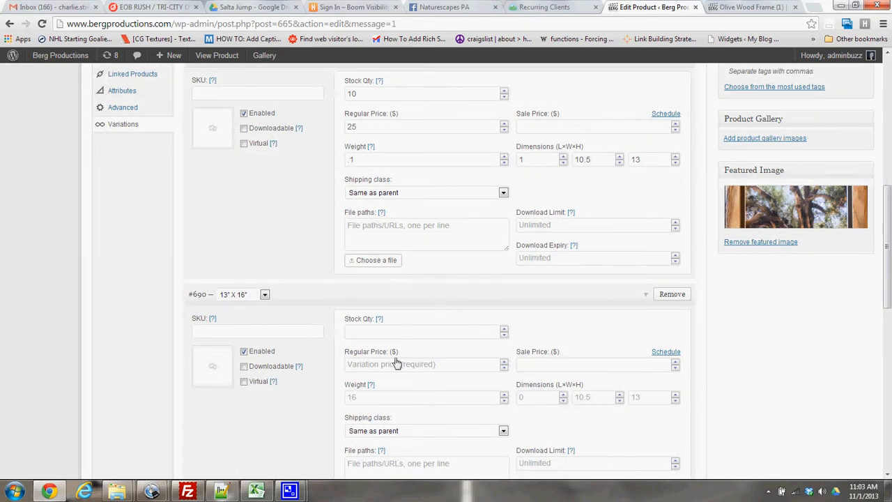
click(394, 365)
text(35)
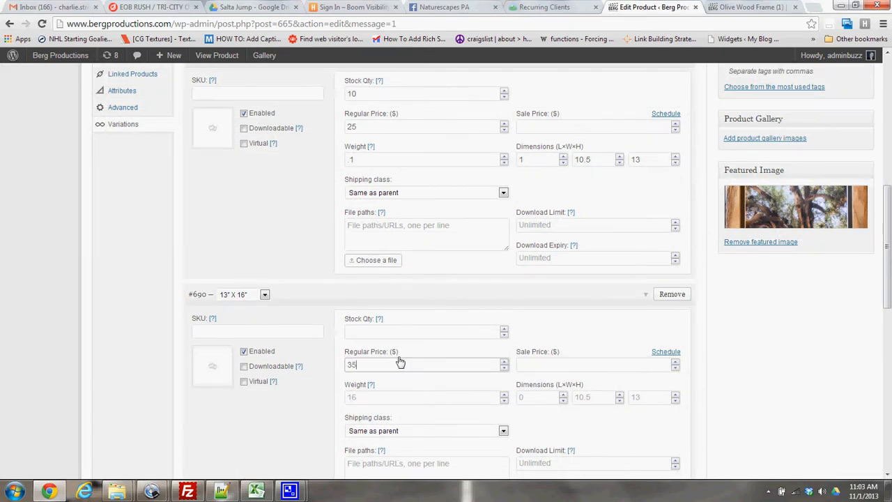
click(381, 395)
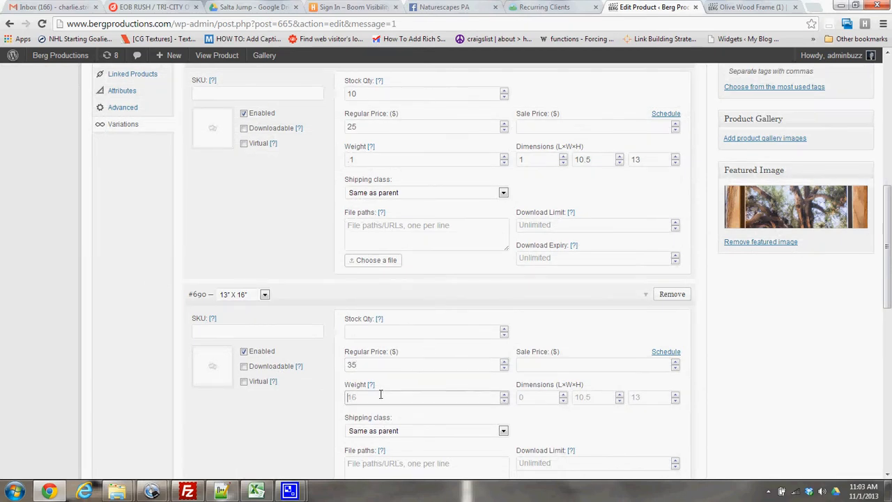
text(.1)
Set the 13" X 16" variation's dimensions to 1 × 13 × 16.
click(536, 397)
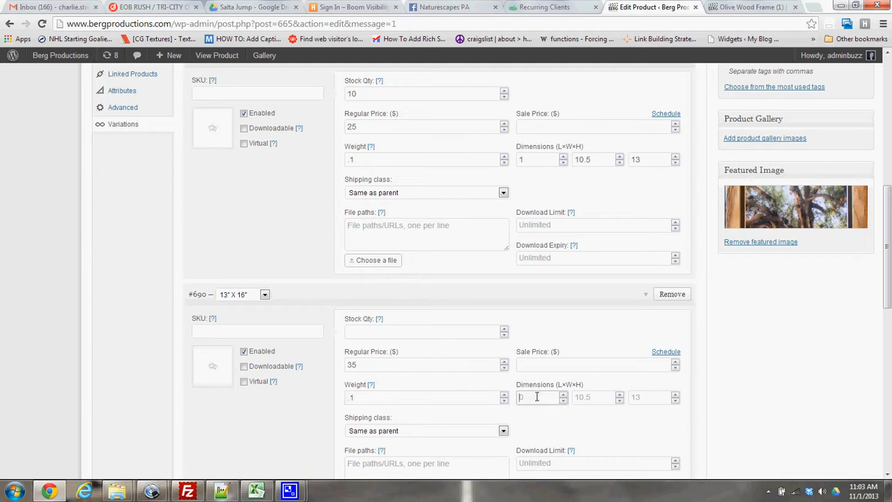
text(1)
click(610, 397)
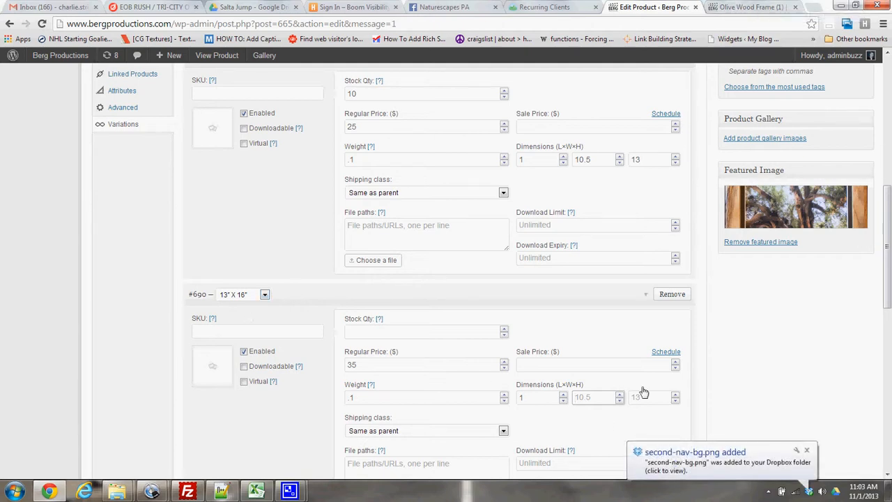
text(13)
key(Tab)
text(16)
click(597, 365)
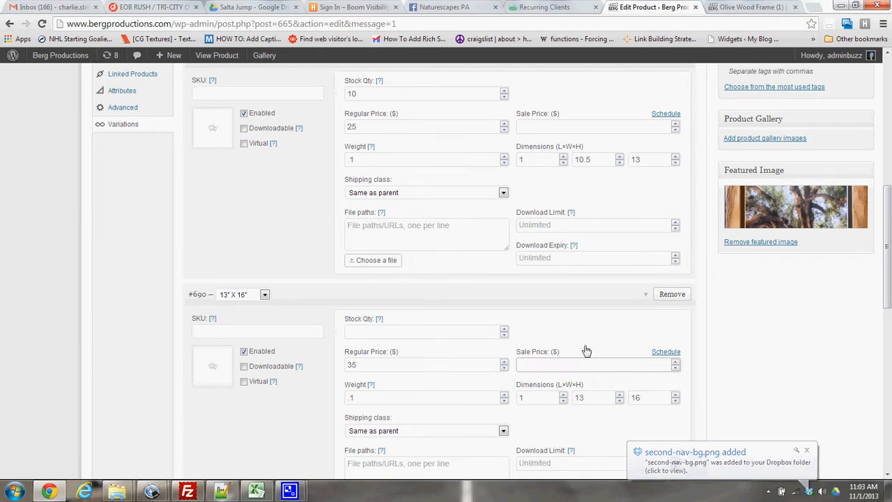
Review both variations' entries and update the product to save them.
scroll(506, 289, down, 2)
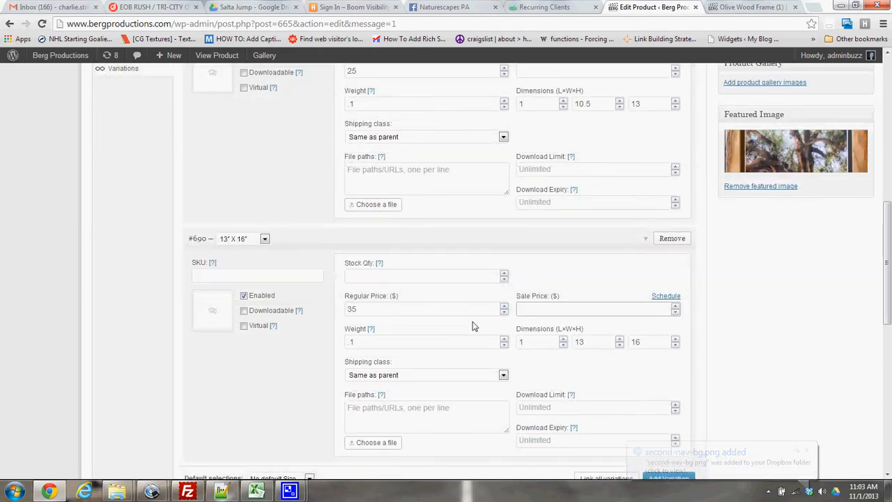
scroll(273, 267, up, 2)
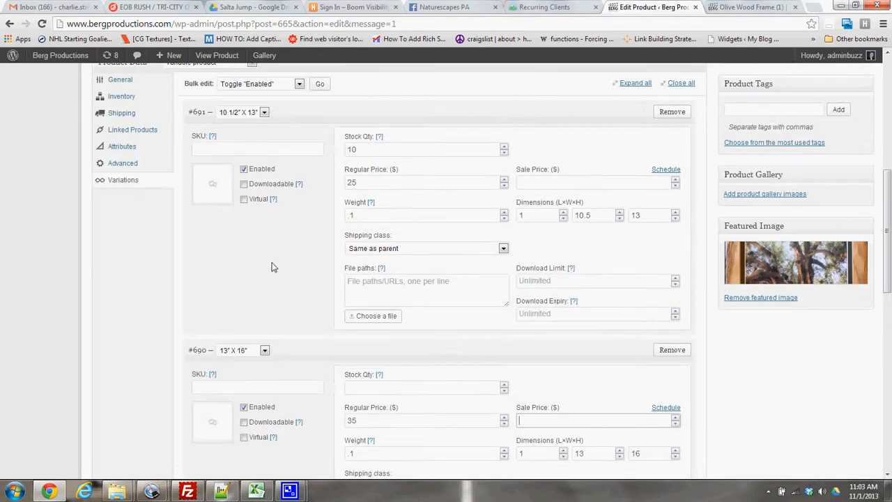
scroll(279, 328, down, 2)
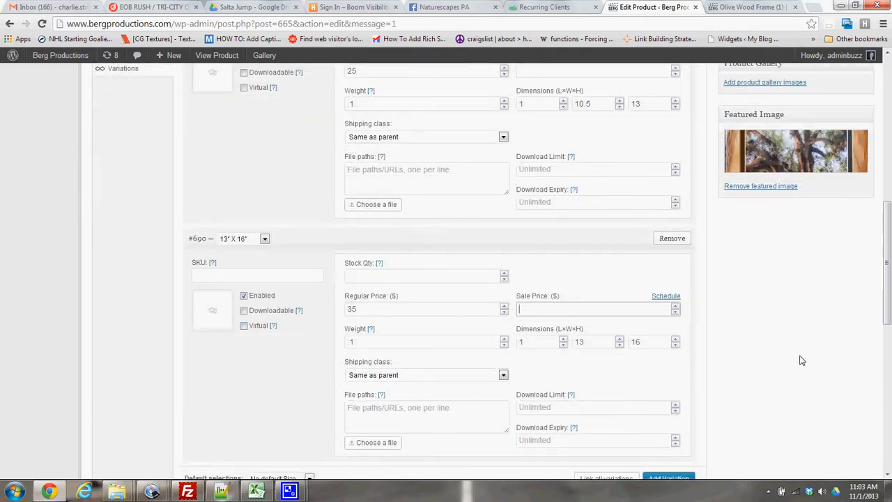
scroll(794, 355, up, 10)
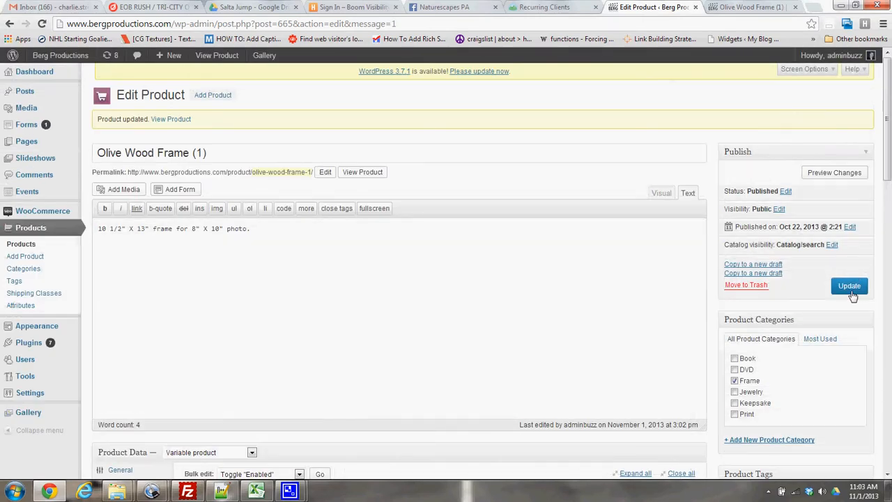
click(851, 289)
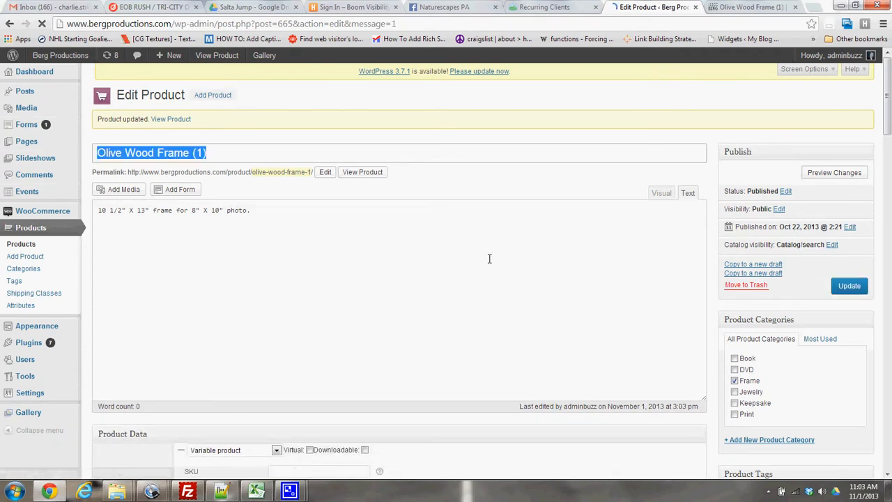
click(323, 224)
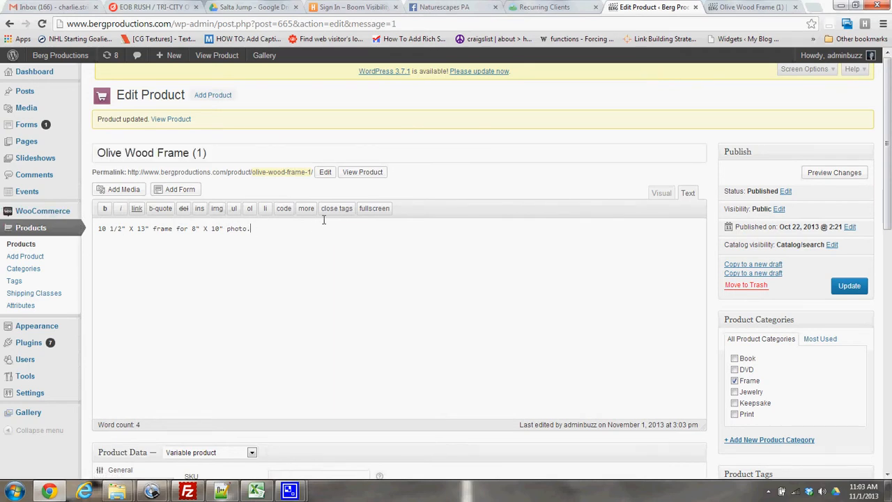
Reload the Olive Wood Frame (1) store page and check the price for sizes 13" X 16" and 10 1/2" X 13".
click(761, 6)
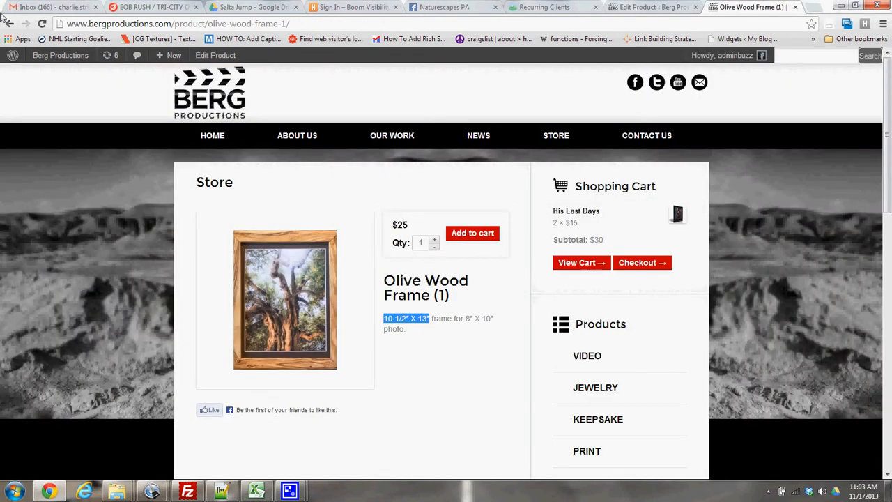
click(42, 24)
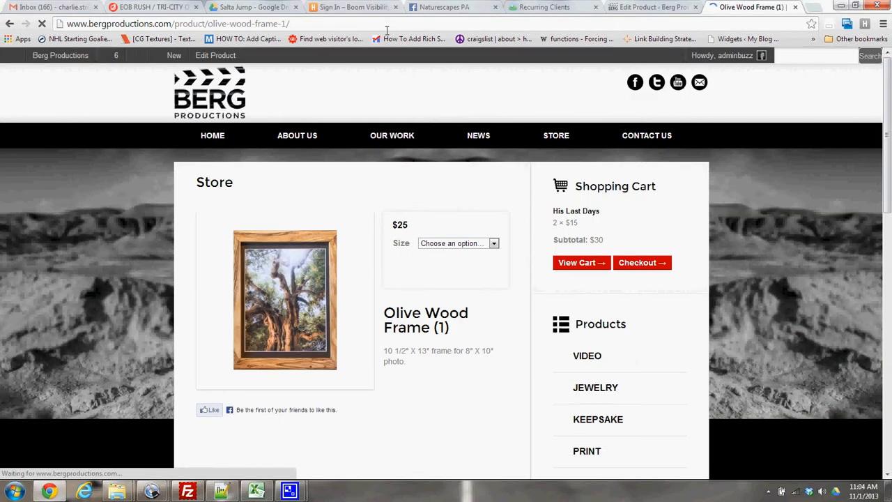
click(450, 243)
click(444, 262)
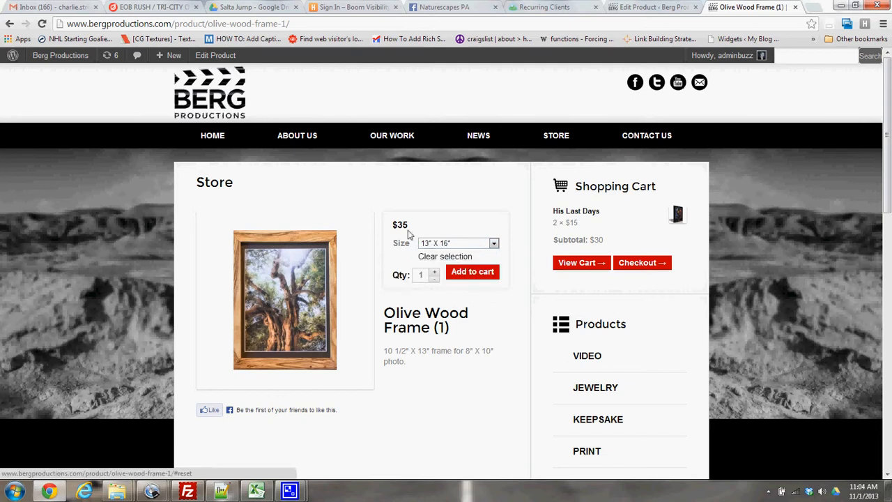
click(454, 242)
click(447, 272)
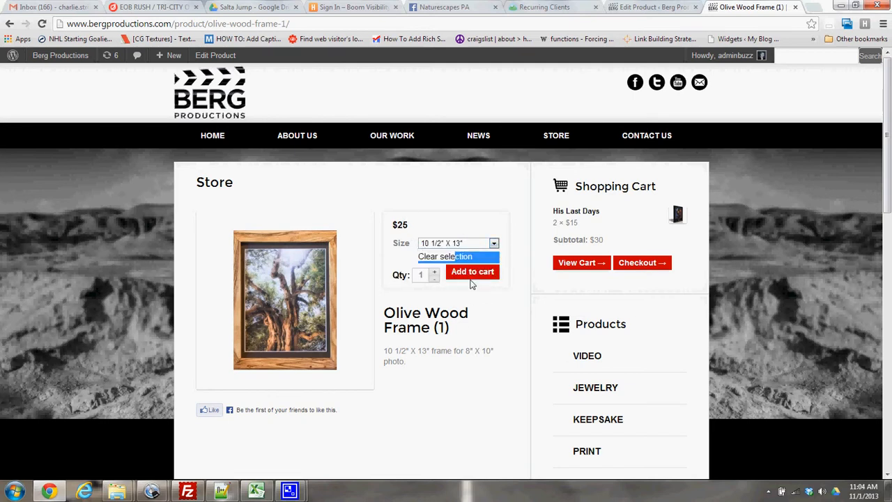
Return to the product editor and look at the default Size choices offered for the variations.
click(653, 7)
scroll(731, 338, down, 4)
scroll(729, 334, up, 6)
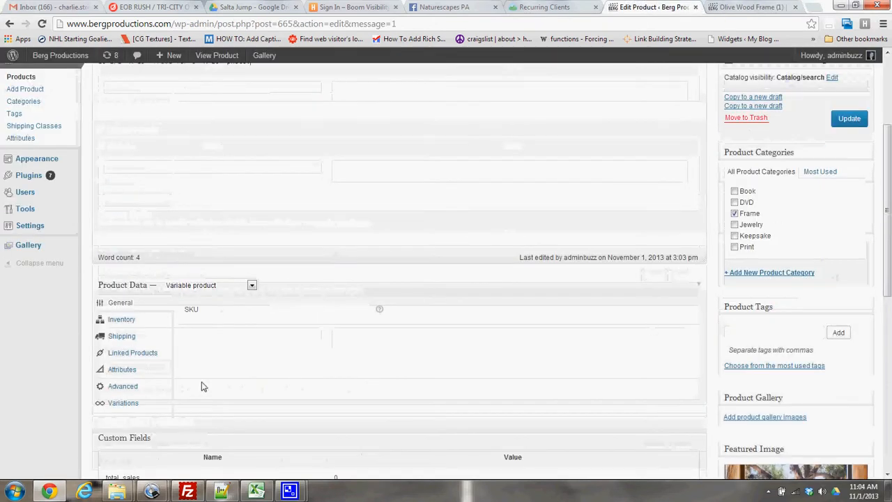
click(111, 404)
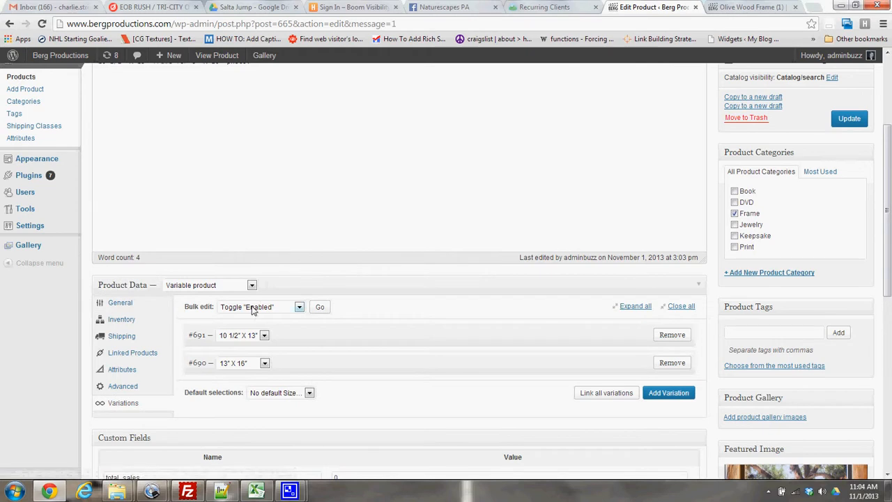
click(276, 394)
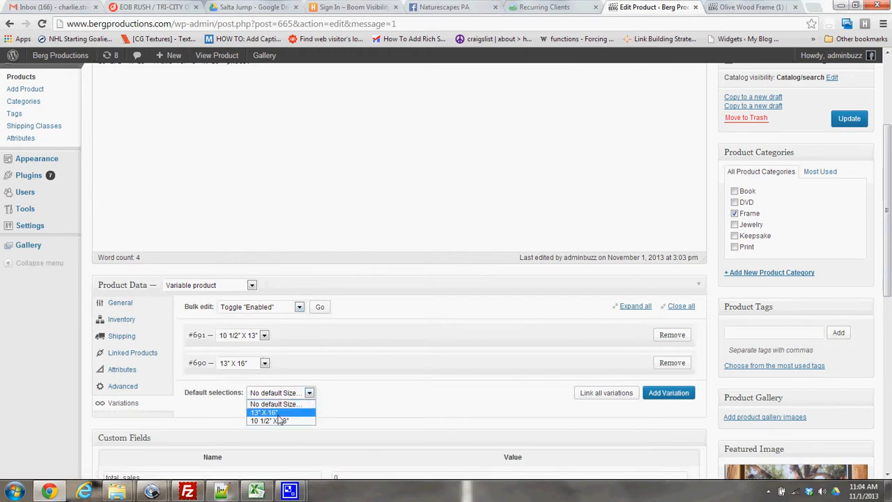
click(382, 401)
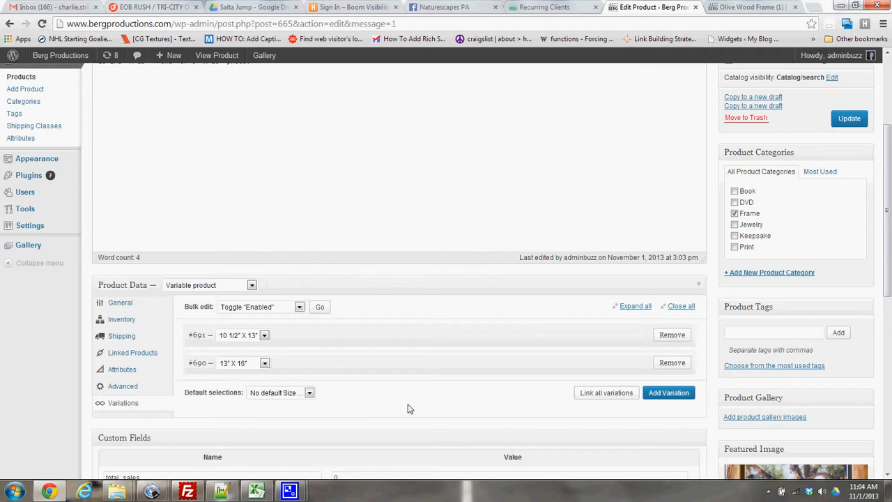
Reword the product description to read "Available in 10 1/2" X 13" frame for 8" X 10" photo and".
scroll(419, 232, up, 3)
click(264, 227)
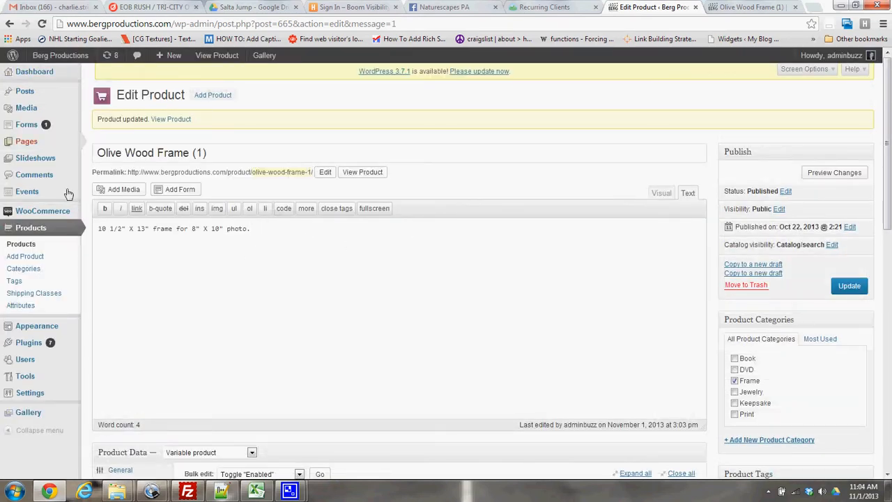
key(Home)
text(Available in)
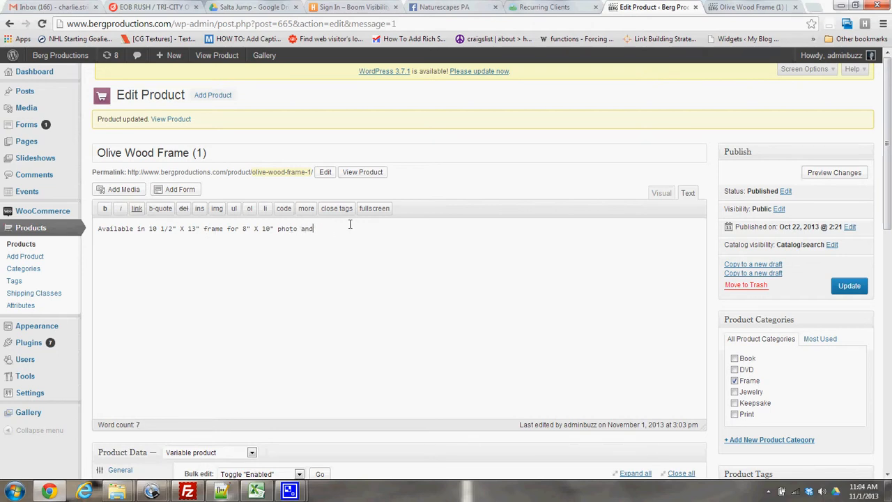
scroll(428, 310, down, 5)
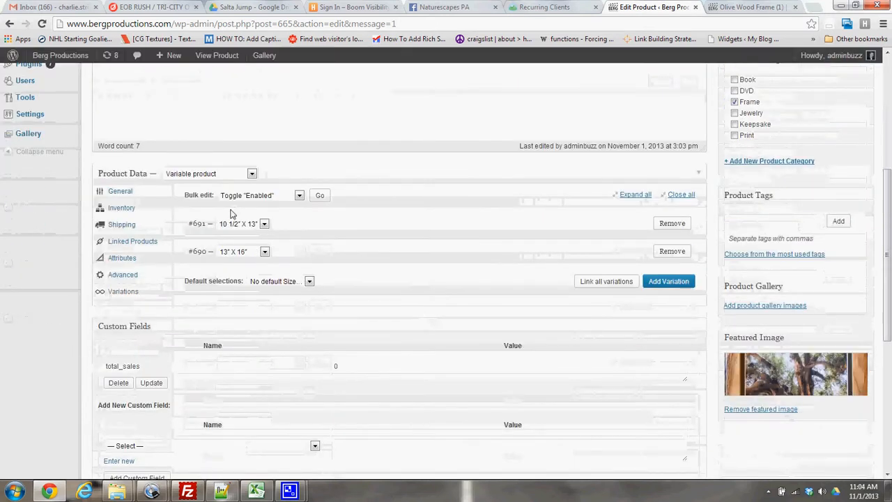
scroll(438, 221, up, 5)
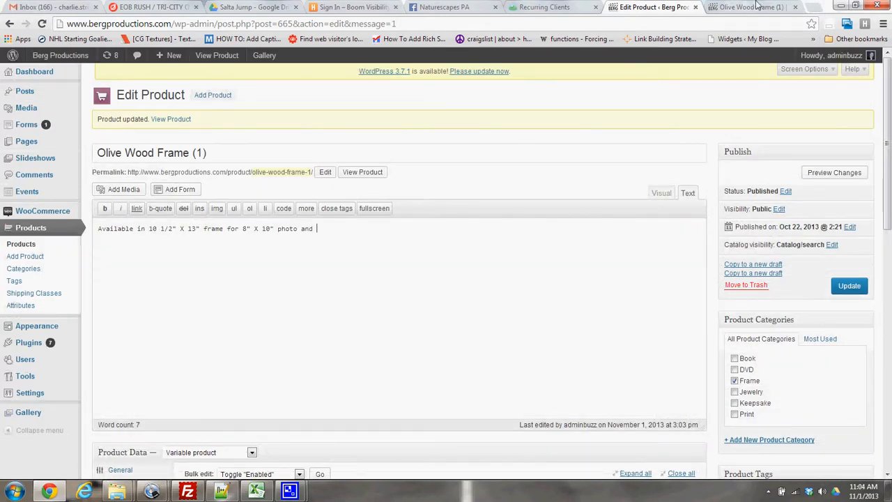
Open the store page at olive-wood-frame-2 and copy its description, "13" X 16" frame for 11" X 10" photo.".
click(757, 6)
click(285, 24)
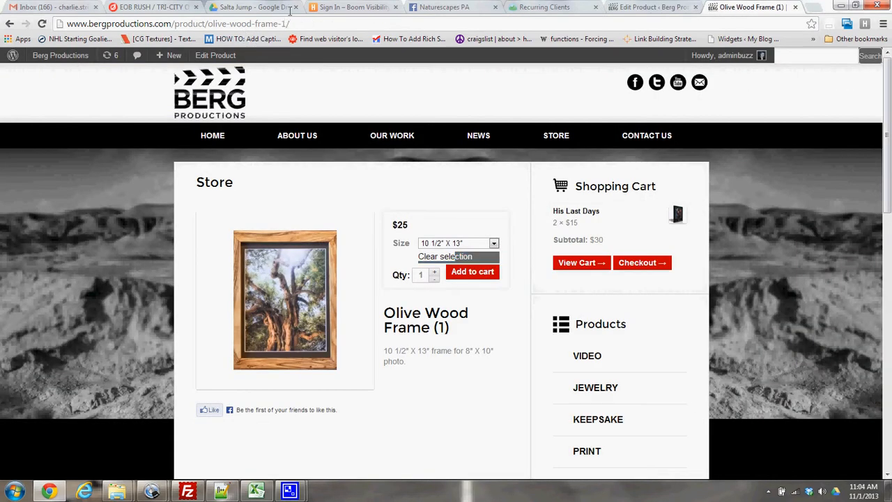
key(BackSpace)
key(BackSpace)
text(2/)
key(Return)
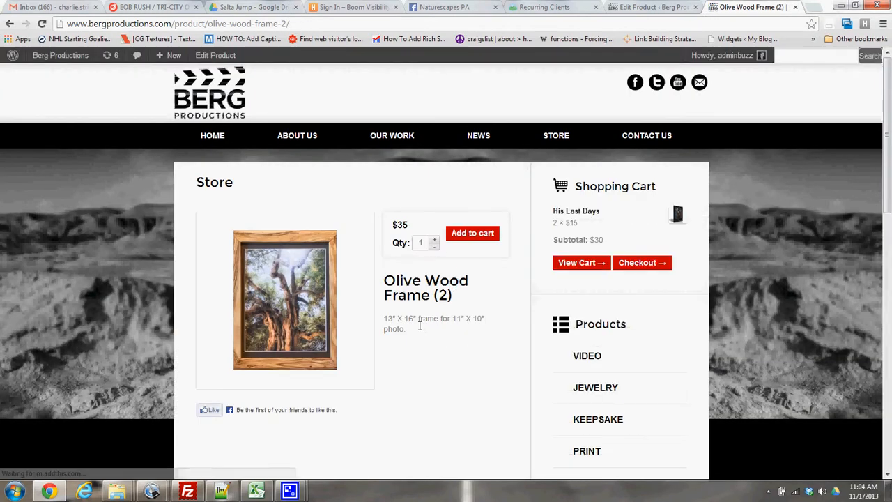
drag(420, 325, 386, 319)
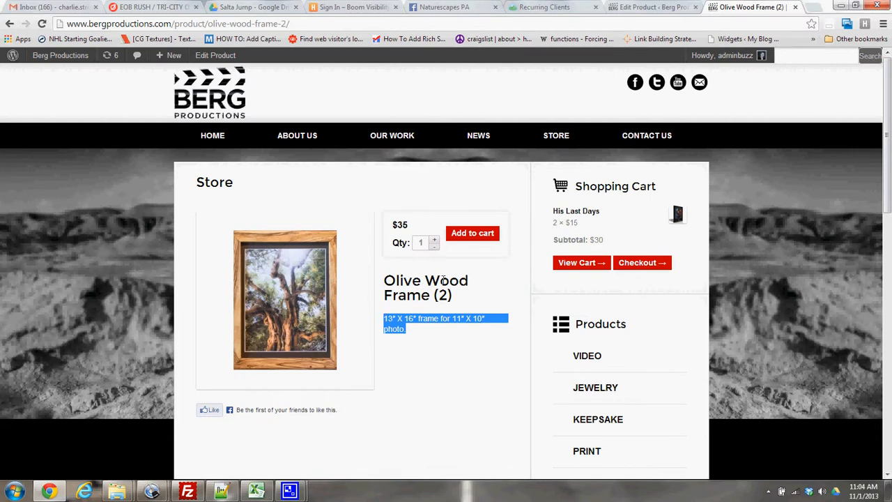
Append the copied "13" X 16" frame for 11" X 10" photo." to the Olive Wood Frame (1) description and update the product.
click(641, 5)
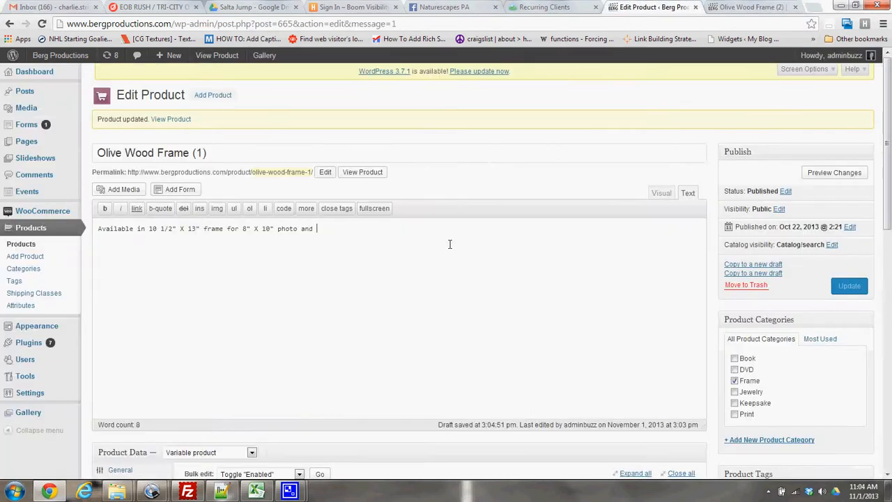
click(445, 241)
click(849, 288)
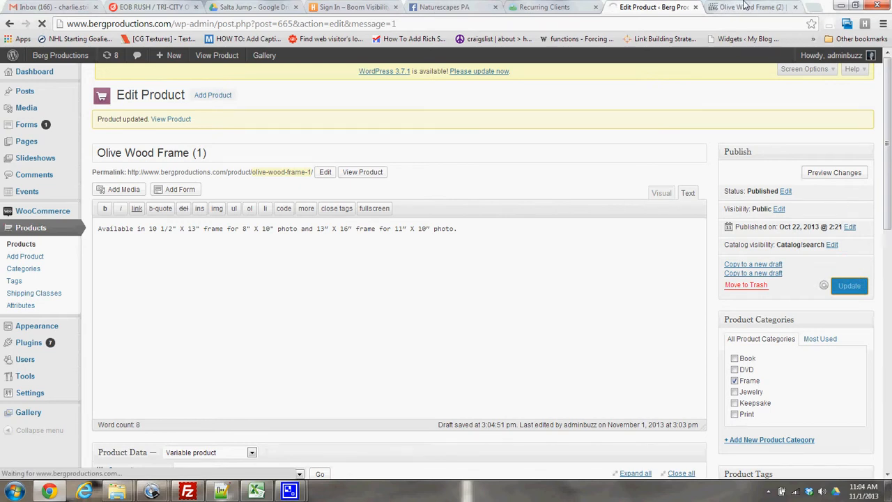
click(717, 6)
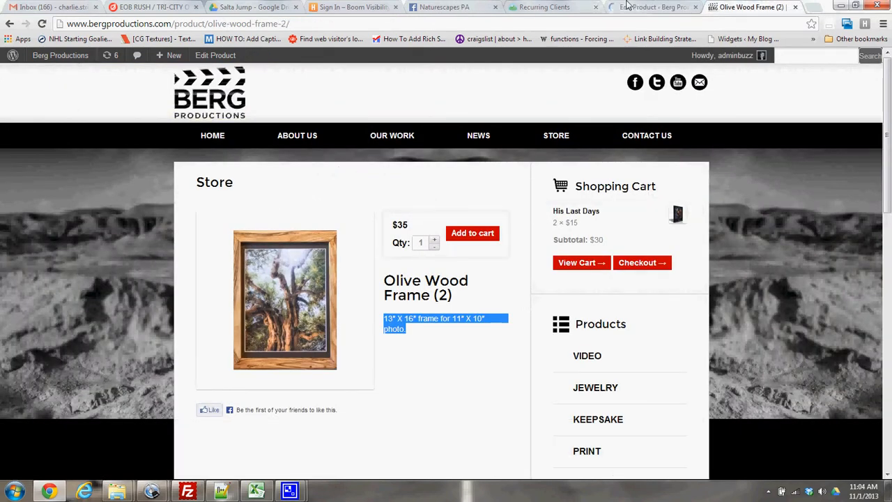
click(648, 6)
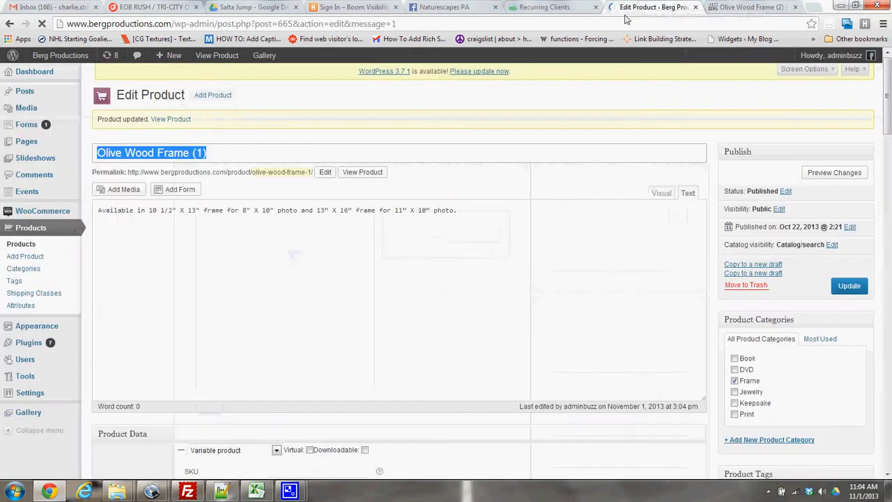
Rename the product to Olive Wood Frame, change its permalink slug to olive-wood-frame, and update it.
click(283, 150)
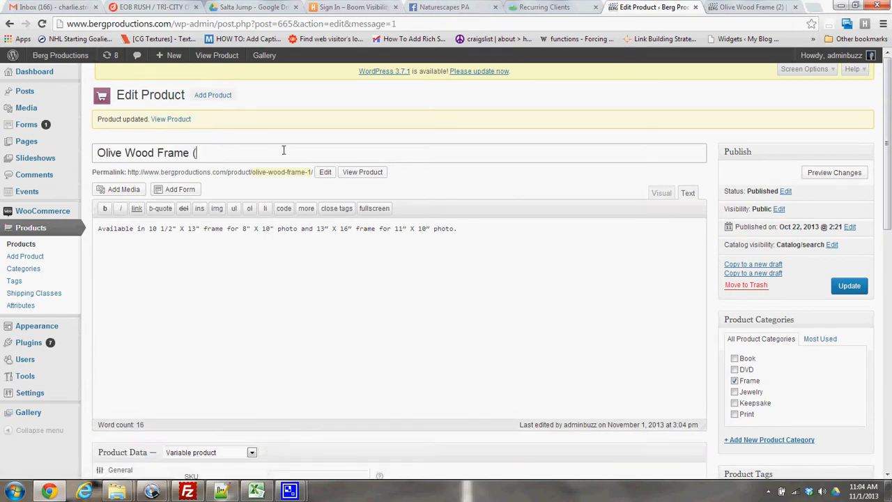
click(325, 172)
click(339, 172)
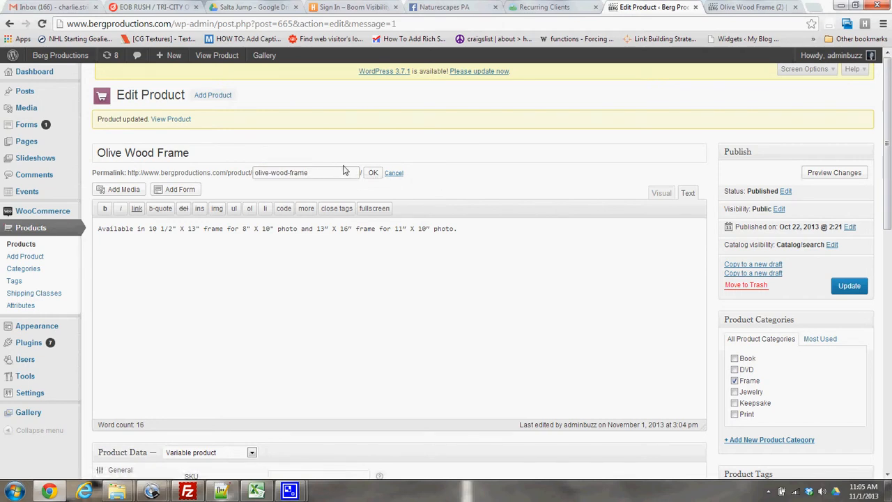
click(368, 173)
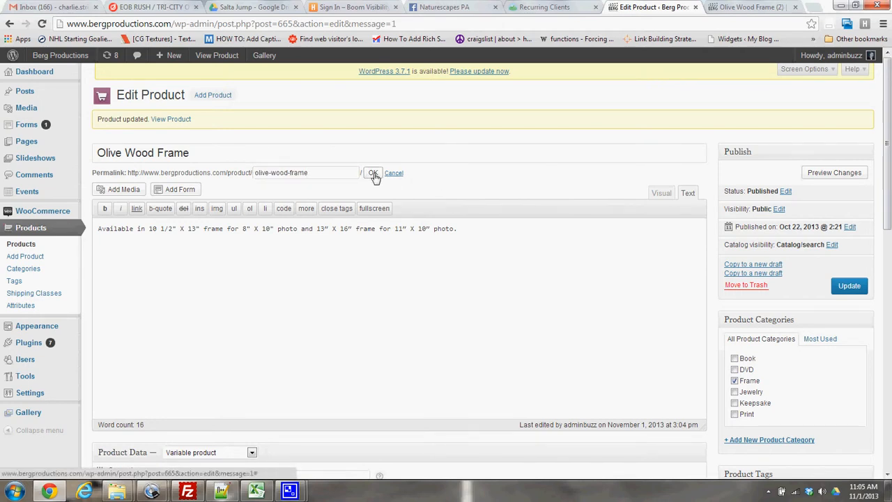
click(854, 293)
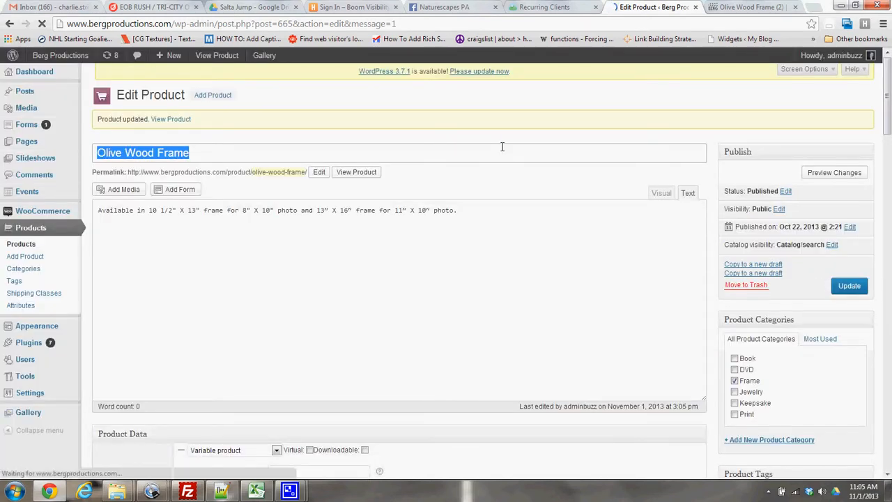
View the Olive Wood Frame store page in a new browser tab and check the price for size 13" X 16".
right_click(350, 177)
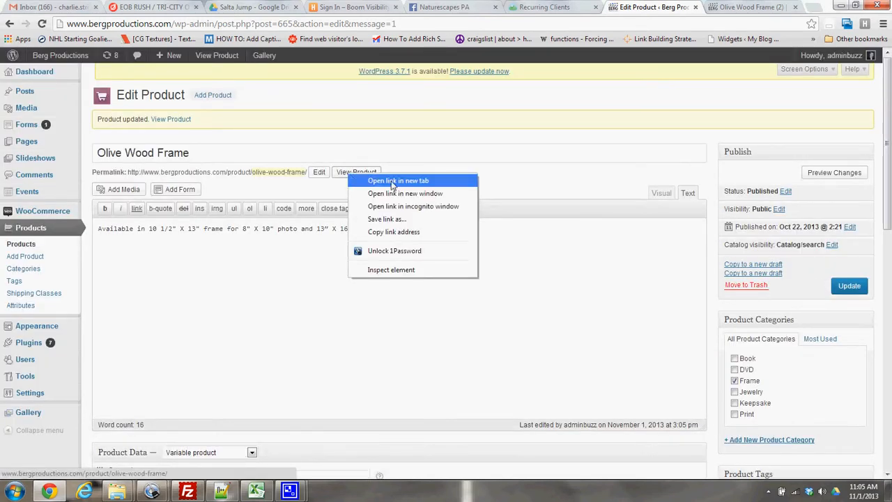
click(376, 182)
click(746, 7)
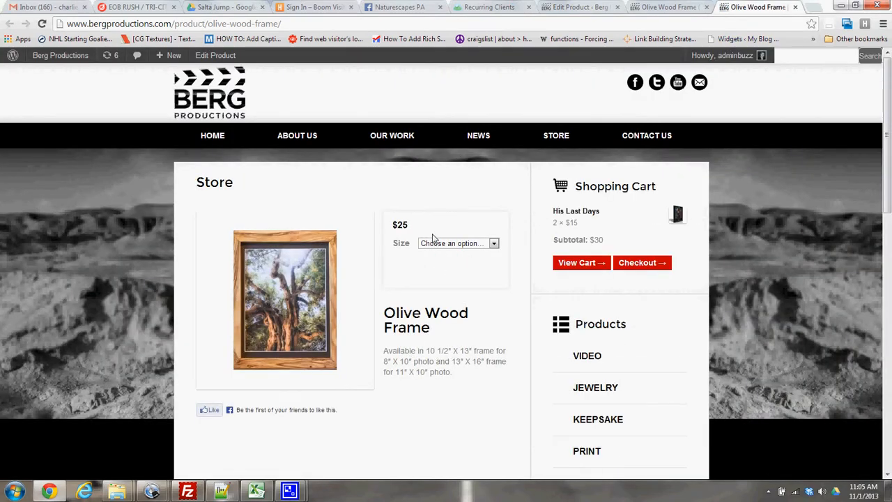
click(451, 248)
click(448, 271)
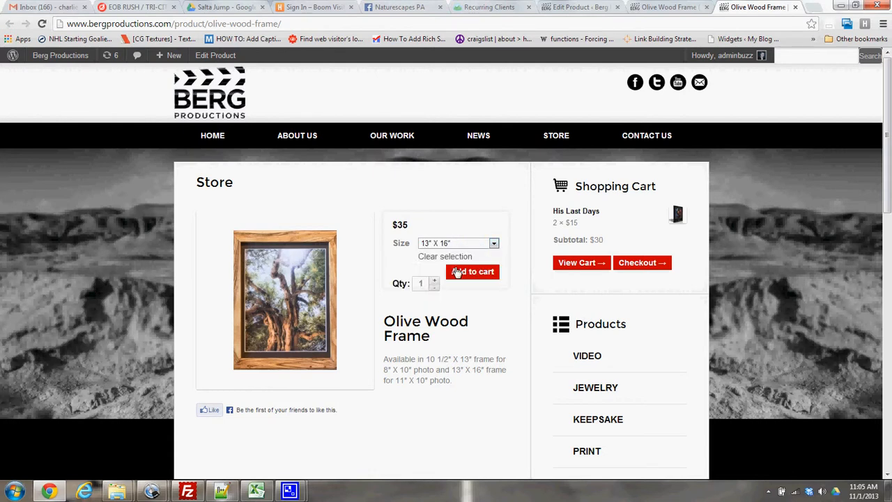
Move the Olive Wood Frame (2) product to the trash from the product list and return to its store page.
click(670, 7)
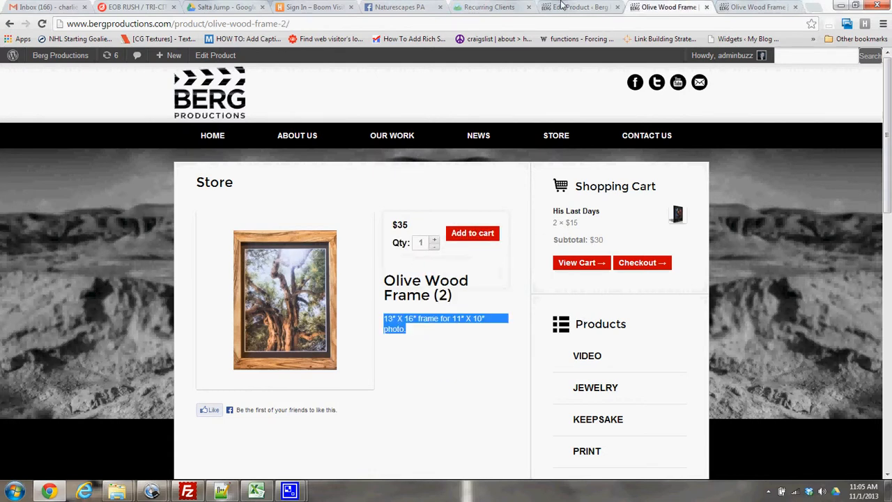
click(578, 7)
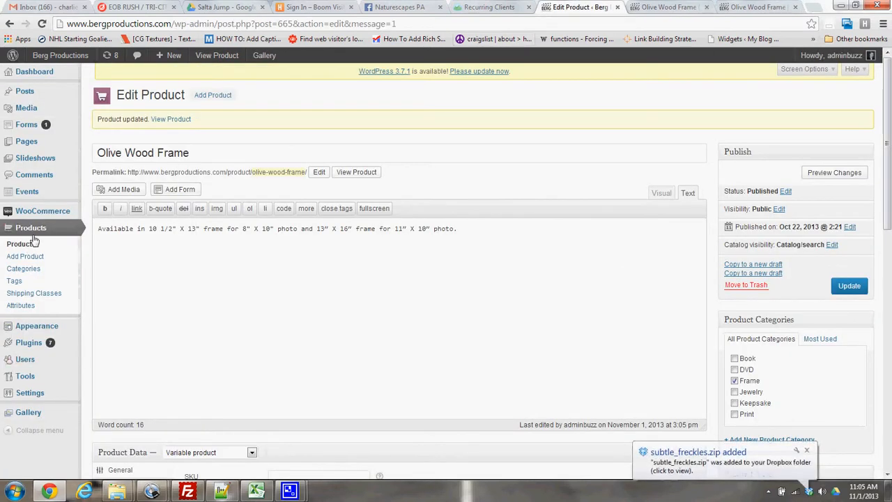
click(31, 248)
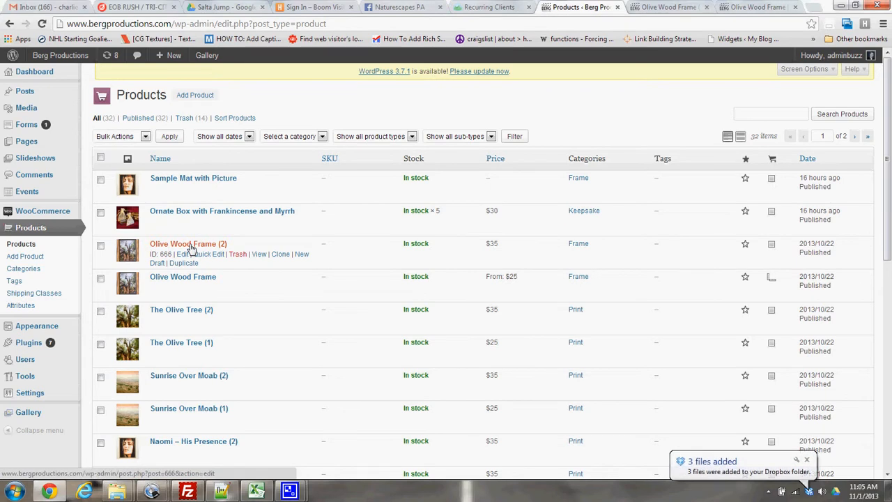
click(237, 254)
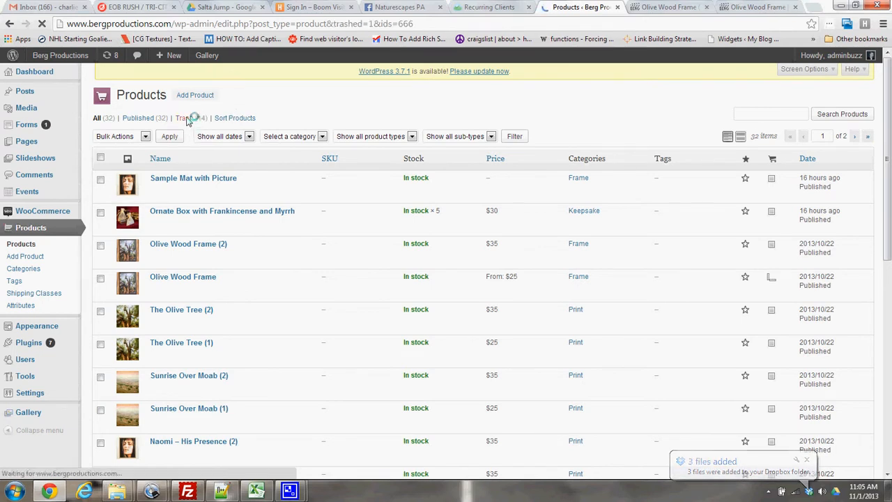
click(667, 8)
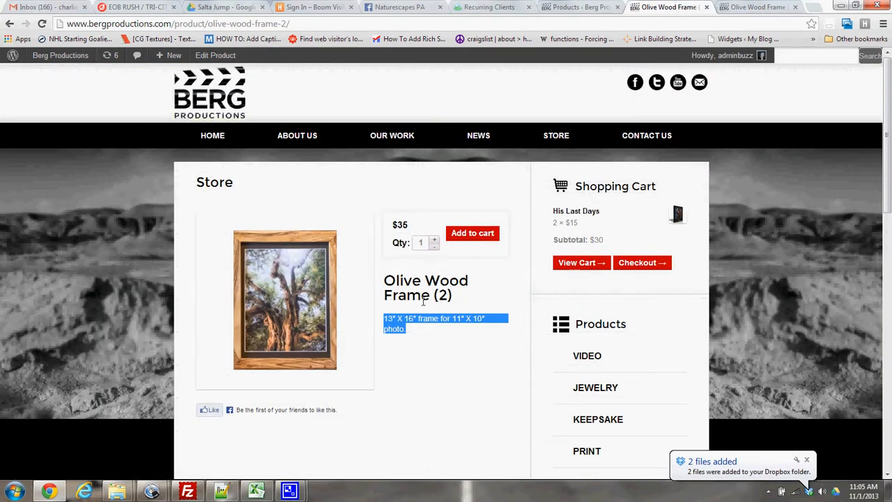